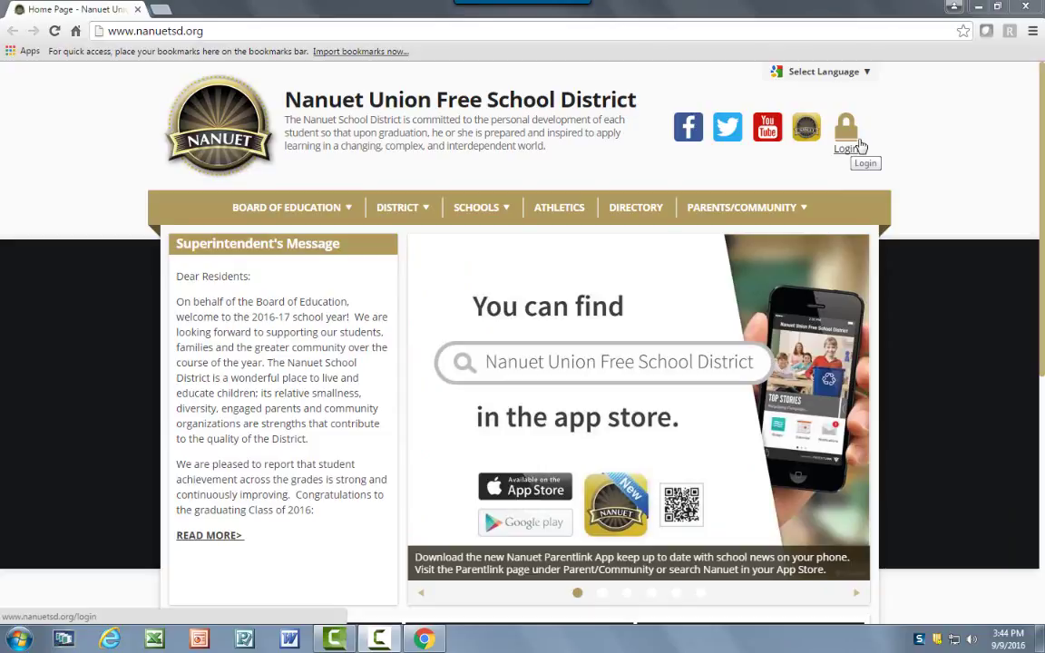
Go to the nanuetsd.org staff Login to reach the eChalk sign-in page.
{"action": "left_click", "coordinate": [861, 147]}
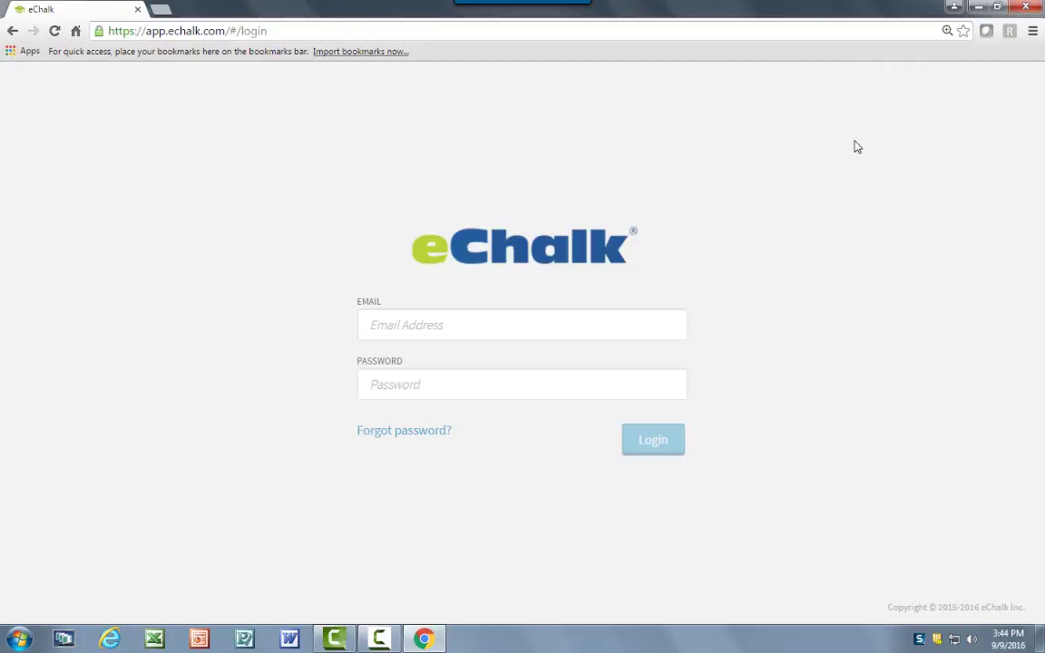
Enter the teacher's e-mail address and account password and submit the login.
{"action": "left_click", "coordinate": [650, 318]}
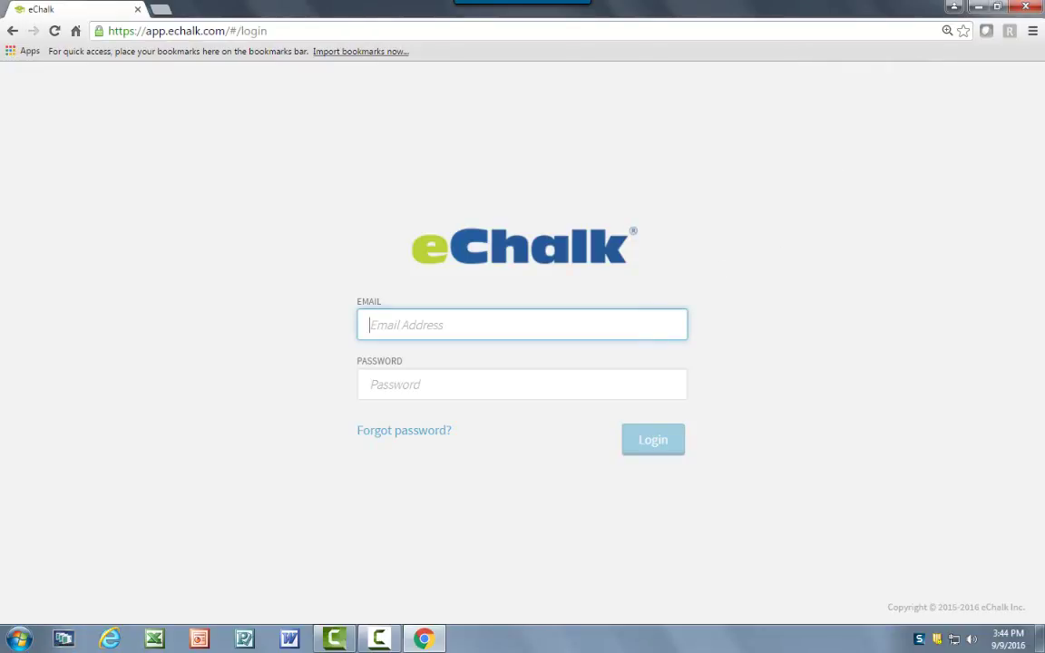
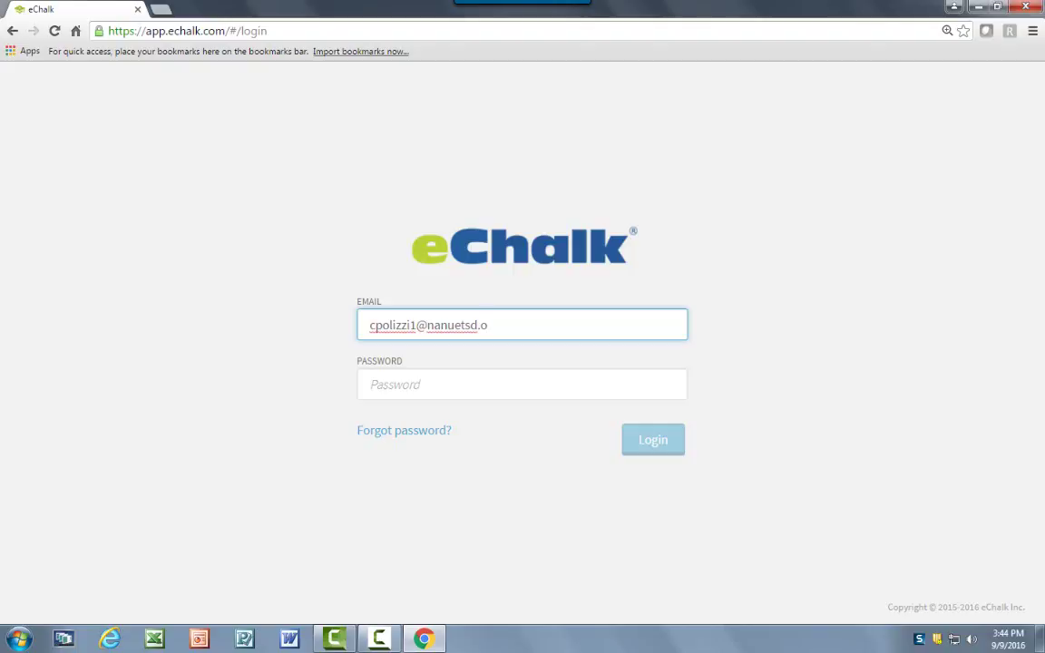
{"action": "key", "text": "Tab"}
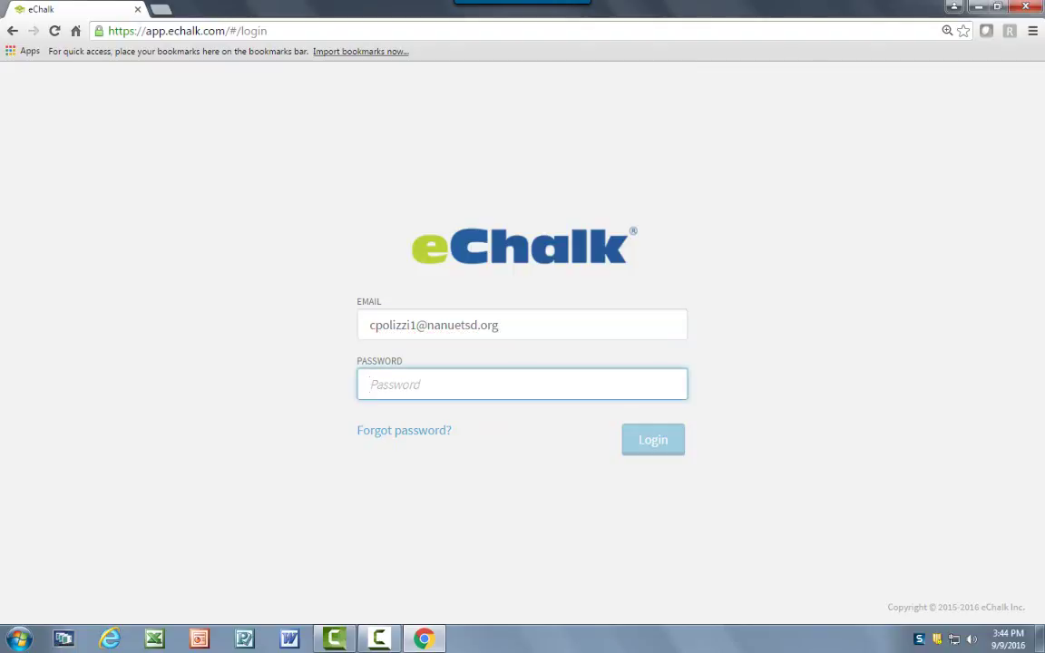
{"action": "type", "text": "***"}
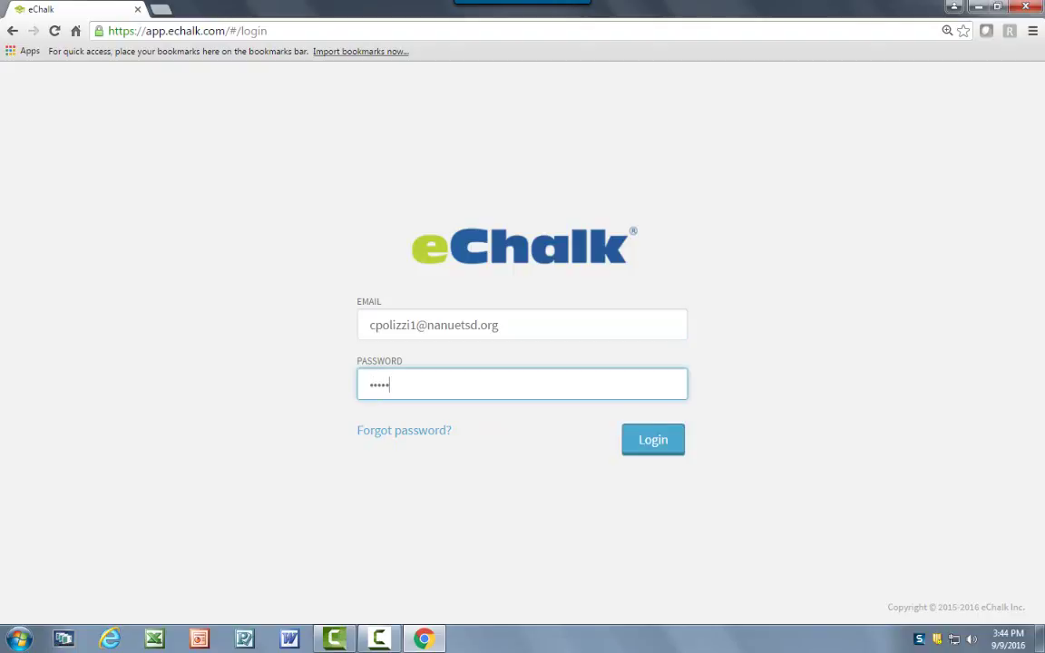
{"action": "type", "text": "***"}
{"action": "key", "text": "Return"}
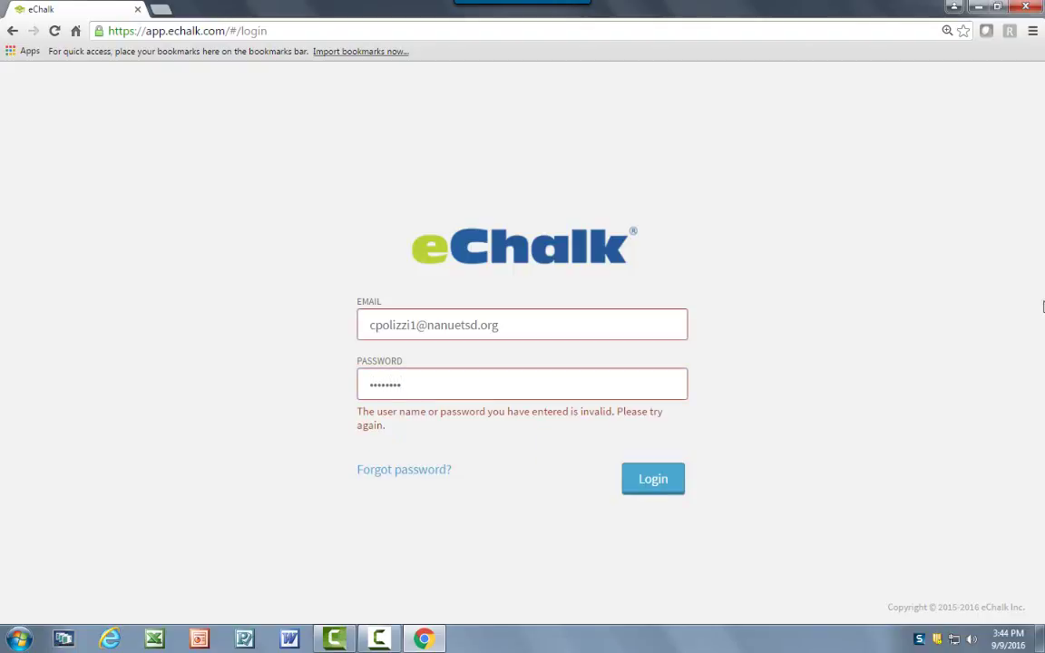
Replace the rejected password with the correct one and sign in again.
{"action": "left_click", "coordinate": [639, 388]}
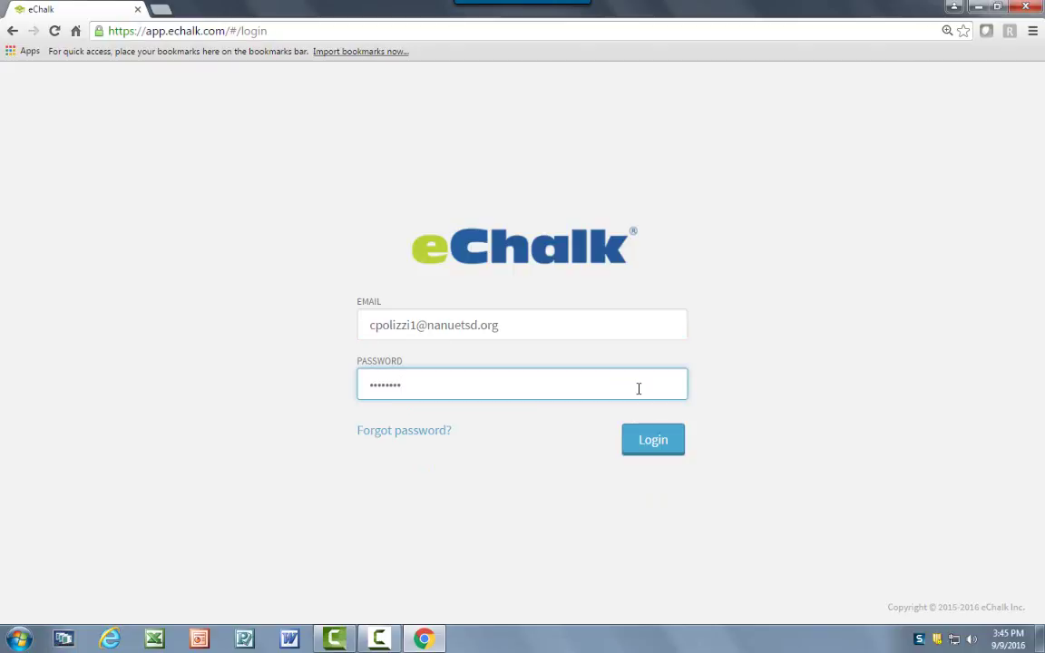
{"action": "double_click", "coordinate": [641, 390]}
{"action": "type", "text": "*******"}
{"action": "key", "text": "Return"}
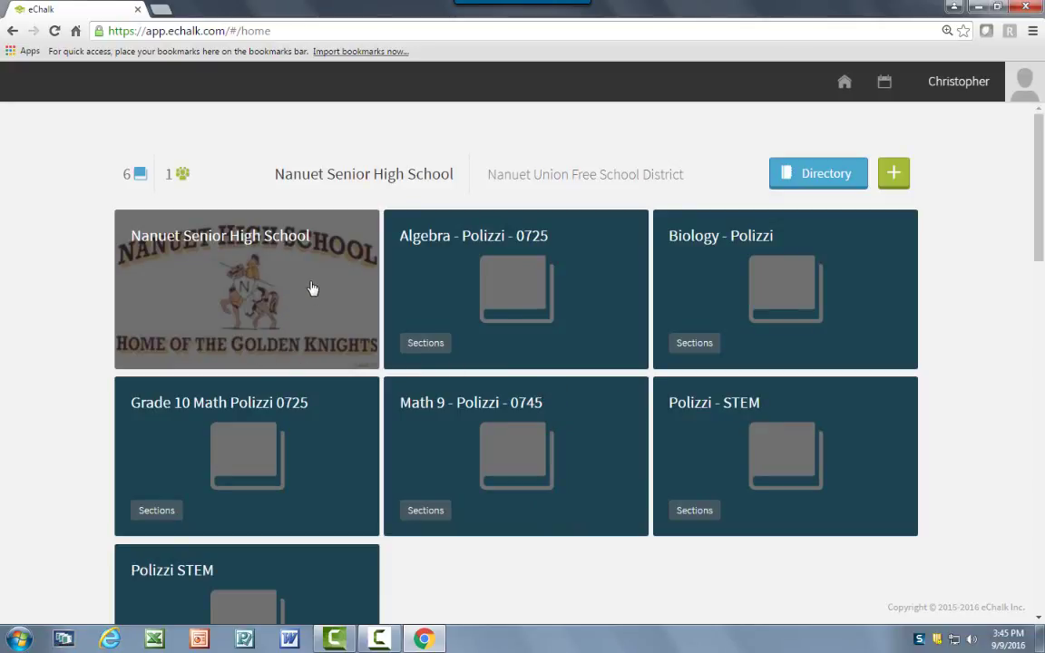
Scroll the eChalk dashboard down to the A. MacArthur Barr Middle School class tiles.
{"action": "scroll", "coordinate": [311, 289], "scroll_direction": "down", "scroll_amount": 7}
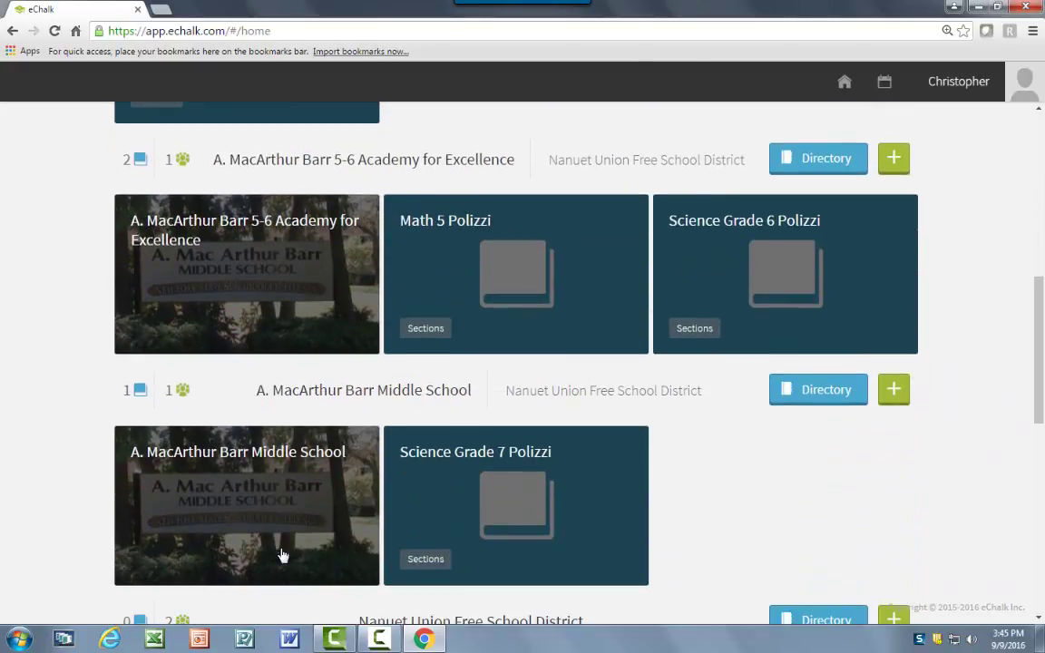
{"action": "scroll", "coordinate": [289, 471], "scroll_direction": "up", "scroll_amount": 3}
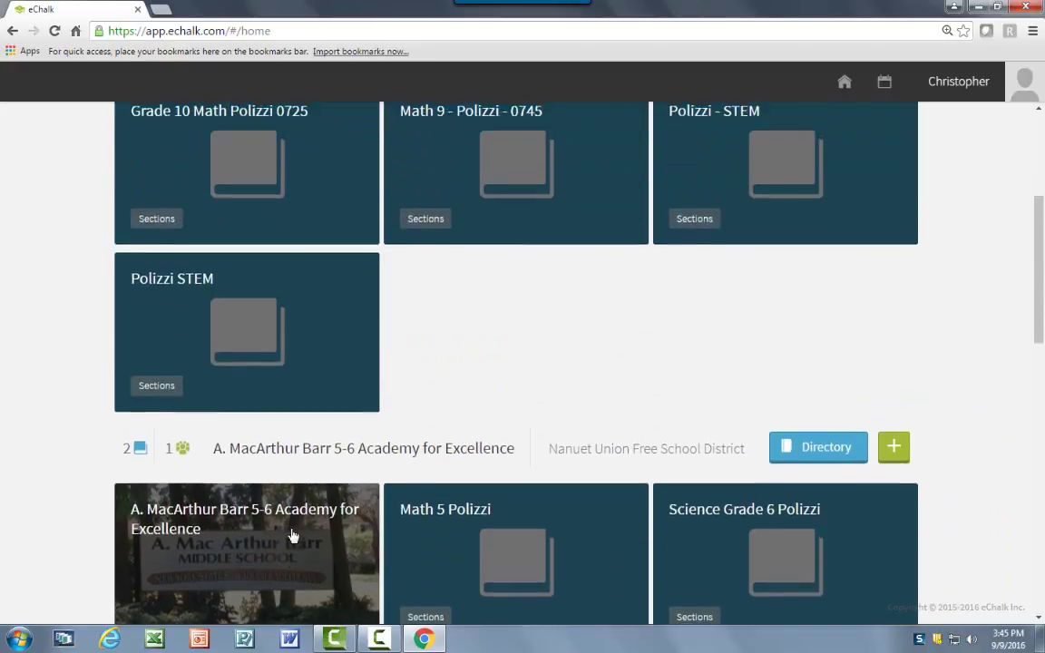
{"action": "scroll", "coordinate": [292, 536], "scroll_direction": "down", "scroll_amount": 5}
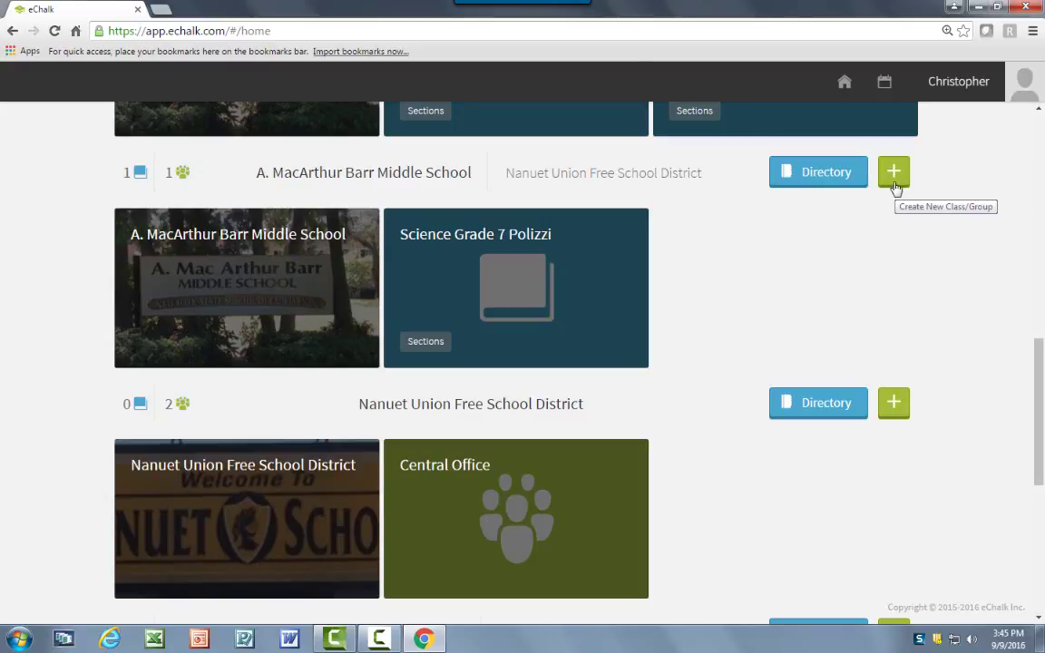
Create a new Barr Middle School class named 'Science Grade 7', the teacher's surname, '0725'.
{"action": "left_click", "coordinate": [895, 185]}
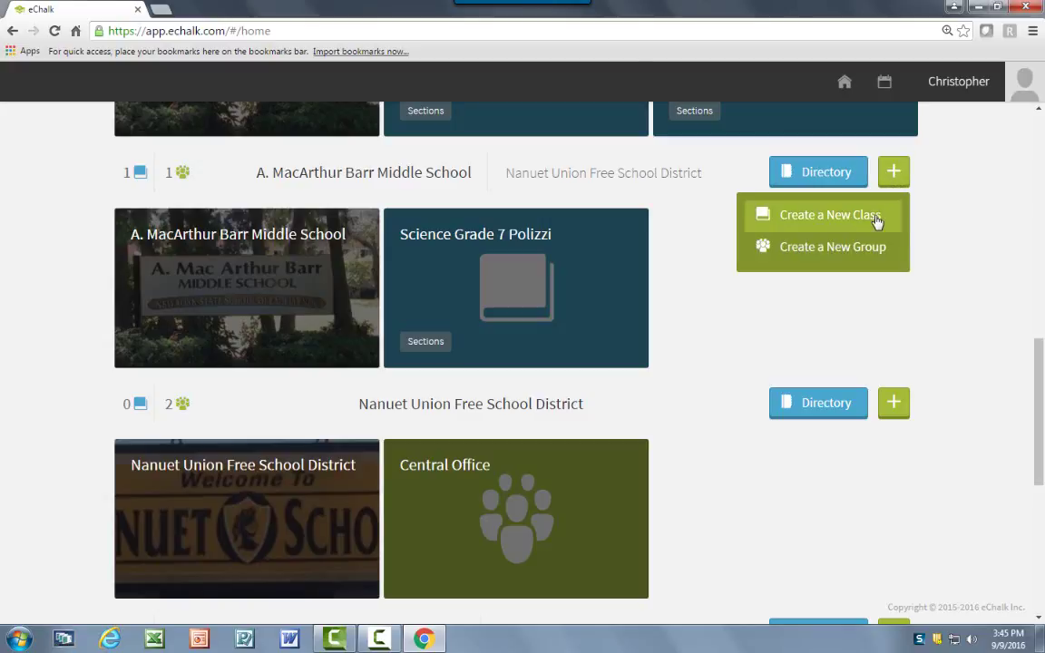
{"action": "left_click", "coordinate": [877, 218]}
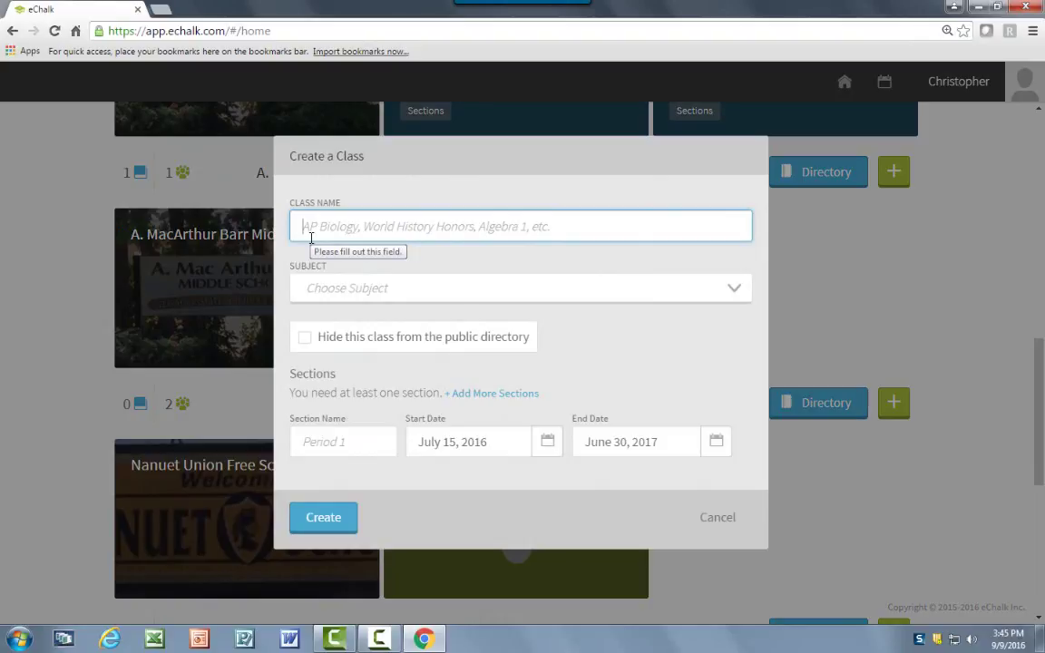
{"action": "type", "text": "Science "}
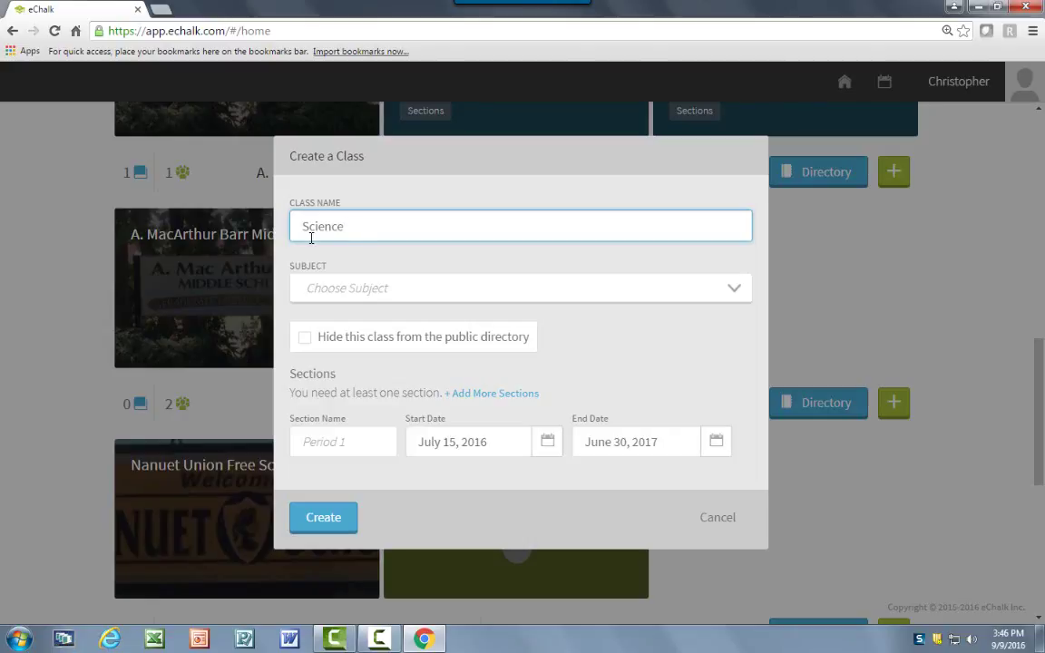
{"action": "type", "text": "Grade 7 Polizzi 0725"}
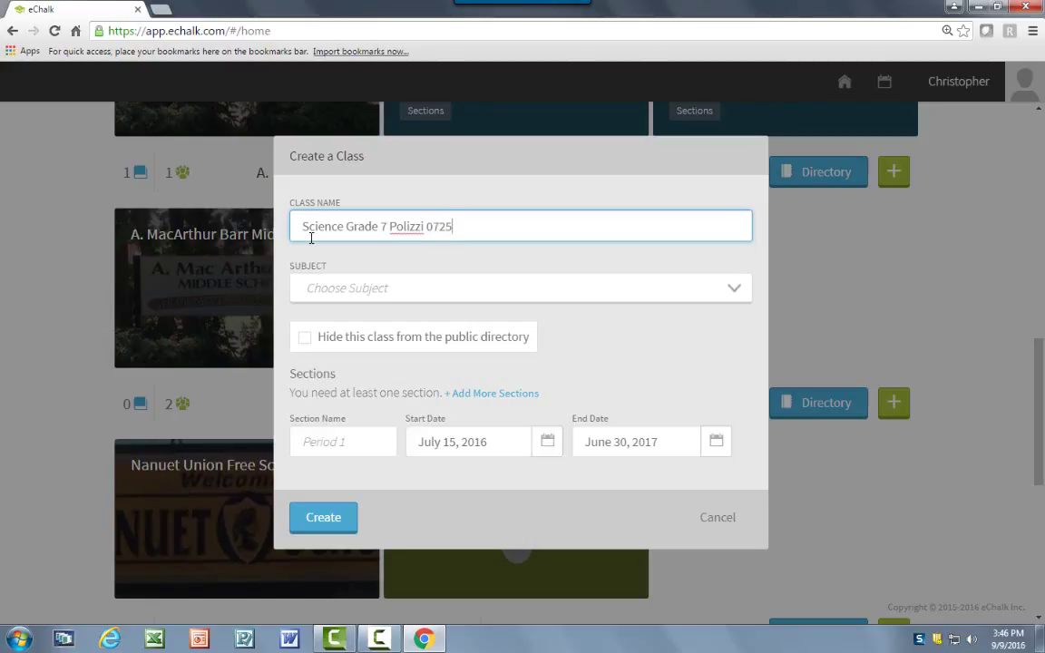
{"action": "left_click", "coordinate": [160, 10]}
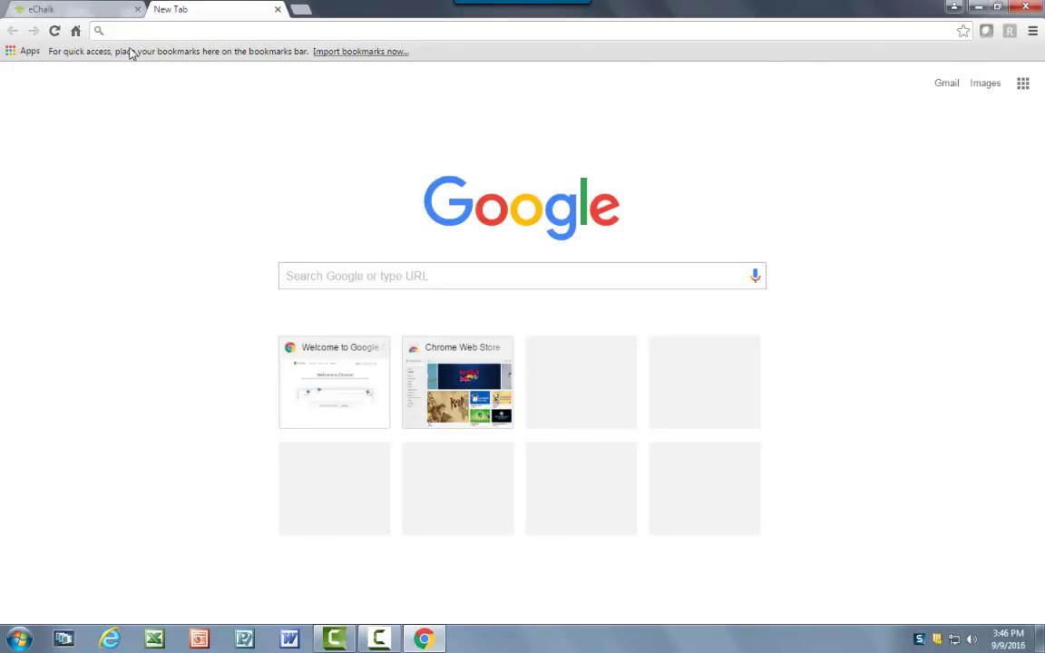
{"action": "type", "text": "www"}
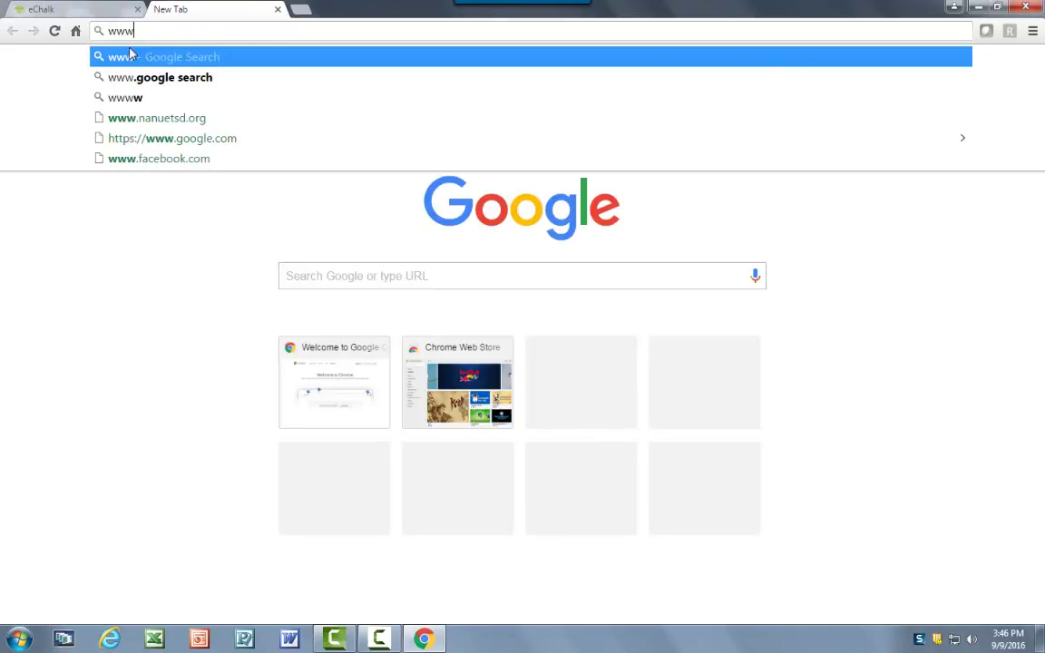
{"action": "type", "text": ".nanuets"}
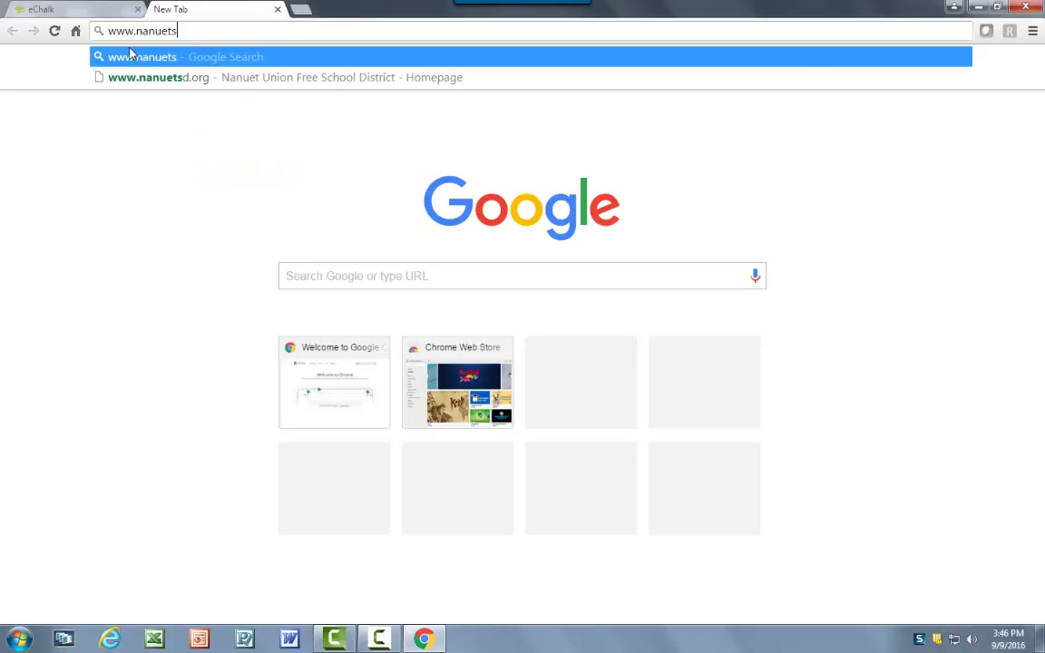
{"action": "type", "text": "d.org"}
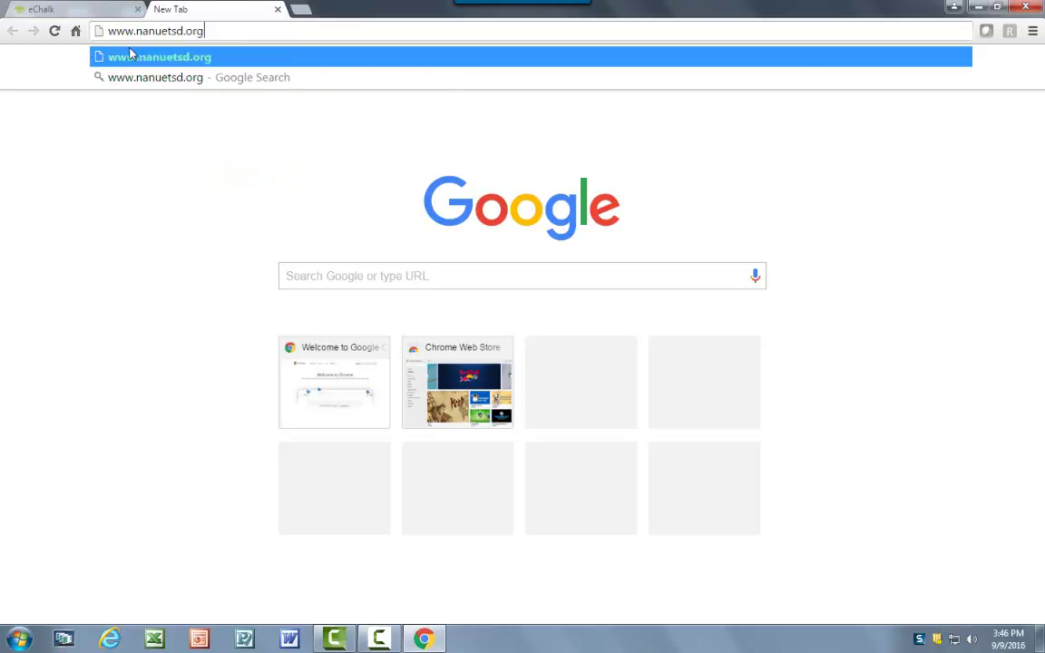
{"action": "key", "text": "Return"}
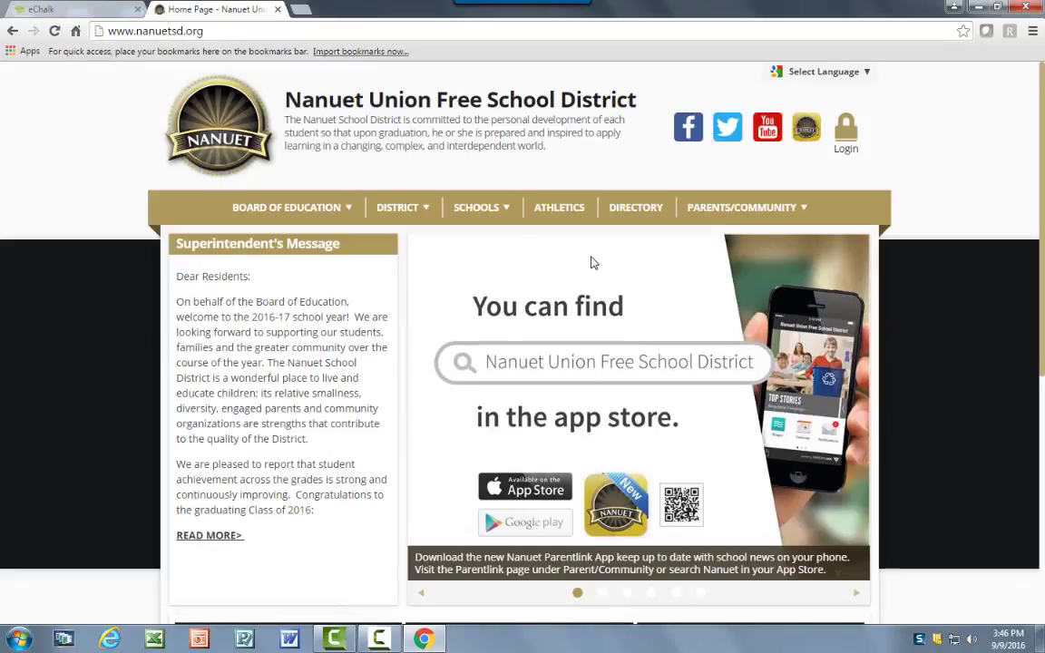
{"action": "mouse_move", "coordinate": [464, 207]}
{"action": "left_click", "coordinate": [517, 322]}
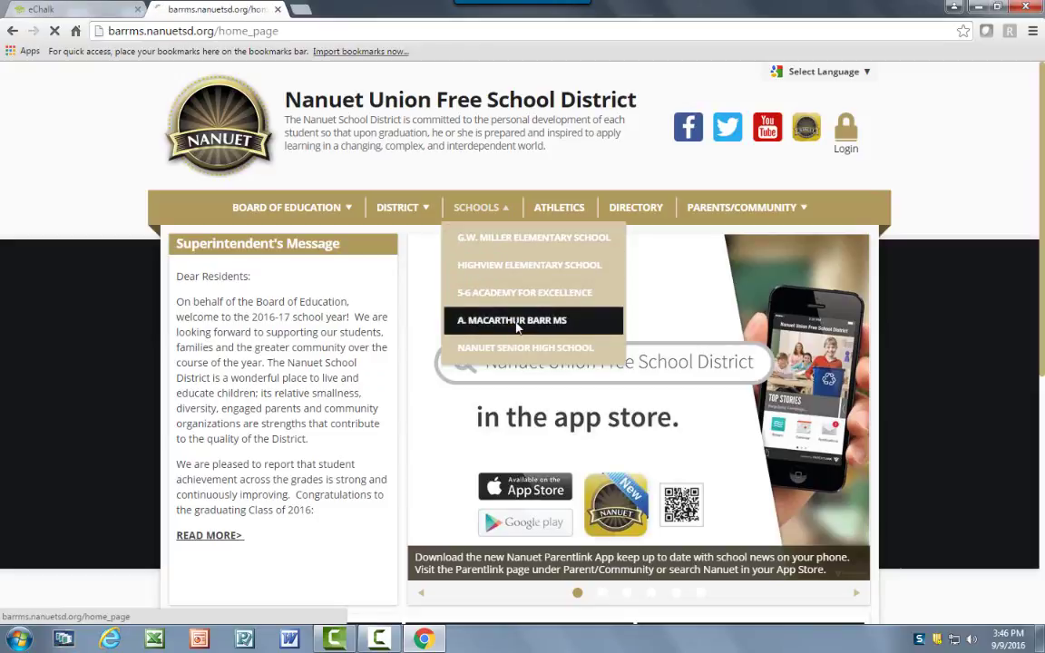
{"action": "left_click", "coordinate": [414, 207]}
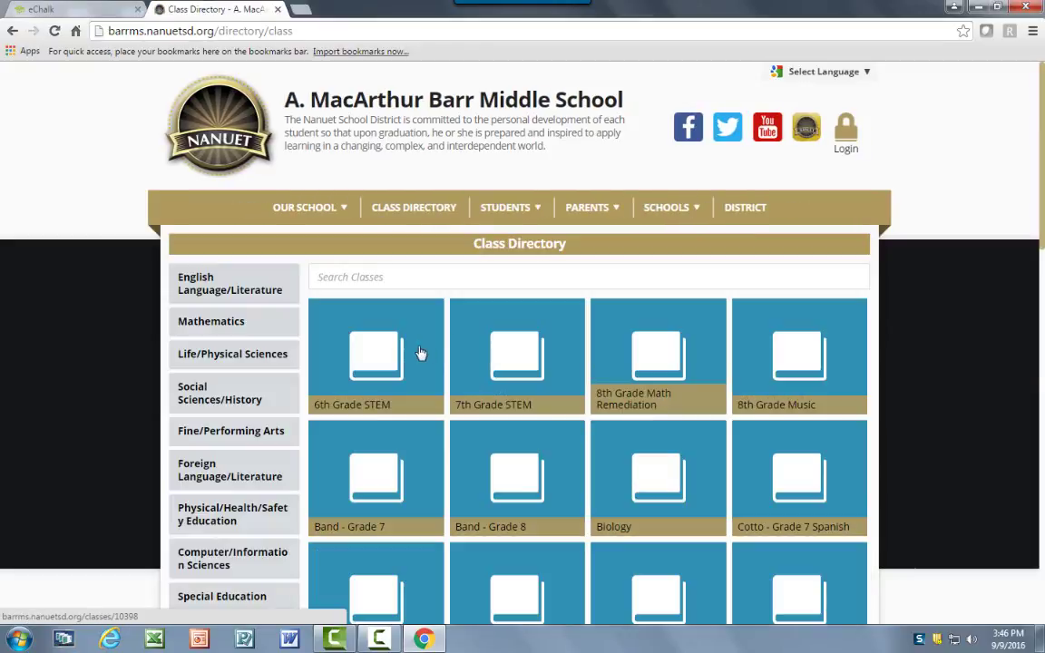
Browse the class directory listing, then switch back to the eChalk class form.
{"action": "scroll", "coordinate": [616, 513], "scroll_direction": "down", "scroll_amount": 3}
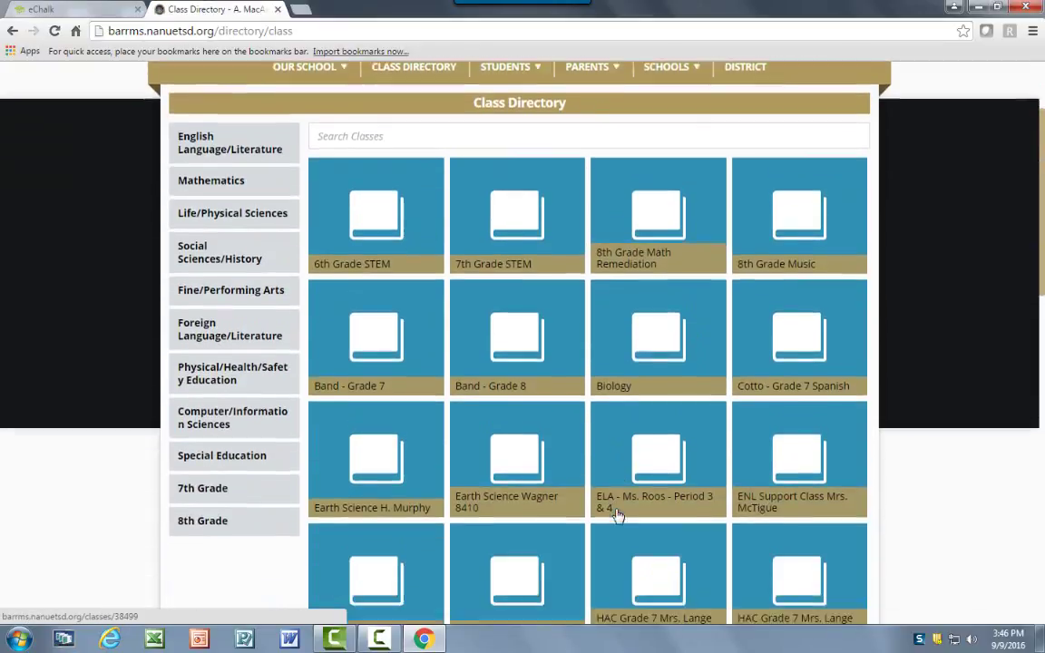
{"action": "scroll", "coordinate": [626, 519], "scroll_direction": "down", "scroll_amount": 3}
{"action": "scroll", "coordinate": [634, 523], "scroll_direction": "down", "scroll_amount": 1}
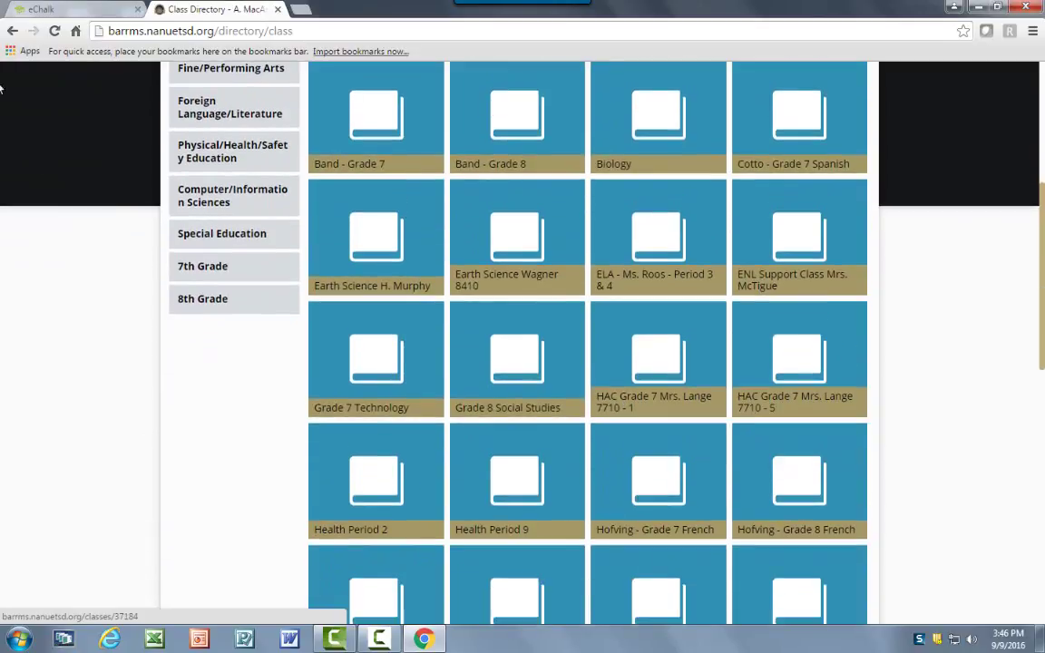
{"action": "left_click", "coordinate": [42, 11]}
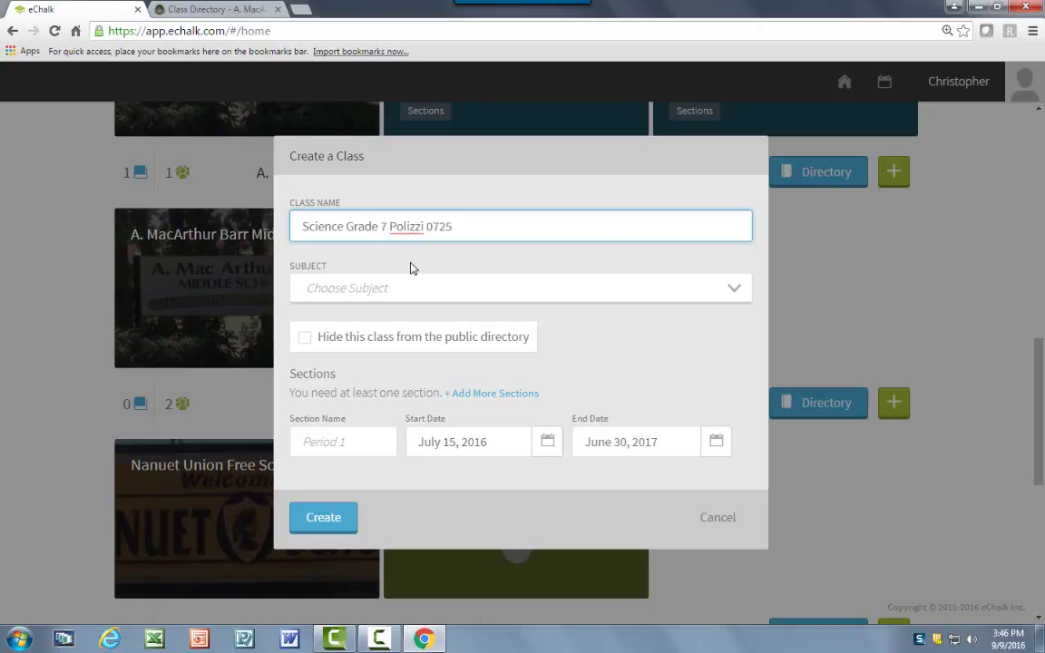
Pick Life/Physical Sciences as the subject in the Create a Class form.
{"action": "left_click_drag", "start_coordinate": [389, 226], "coordinate": [347, 232]}
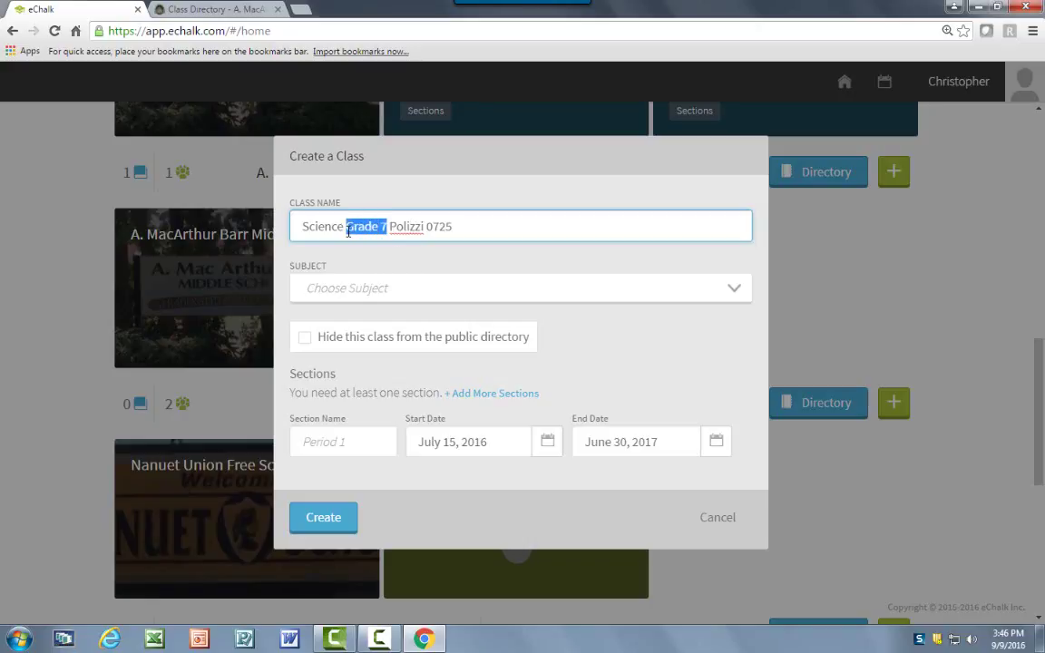
{"action": "left_click", "coordinate": [395, 301]}
{"action": "left_click", "coordinate": [395, 301]}
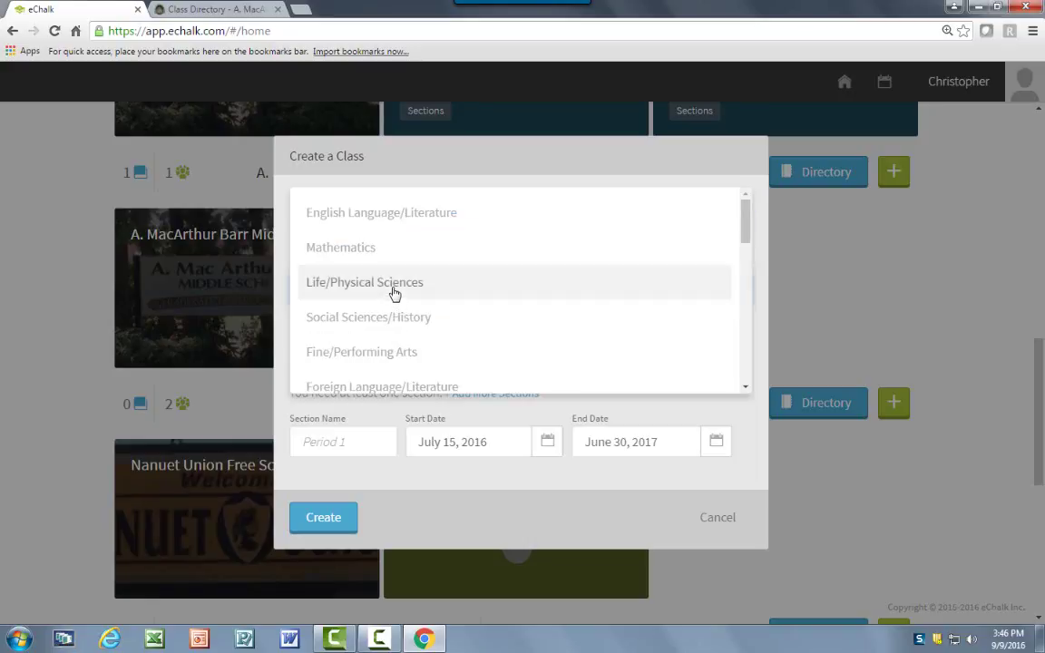
{"action": "left_click", "coordinate": [395, 284]}
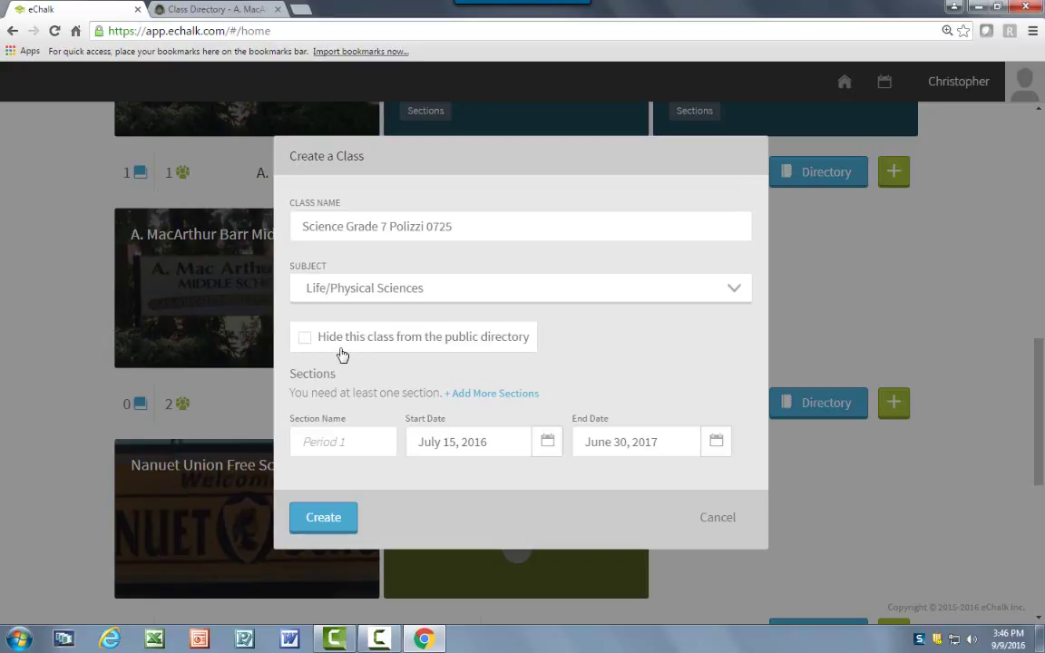
Filter the class directory by 7th Grade and English Language/Literature, then return to eChalk.
{"action": "left_click", "coordinate": [215, 11]}
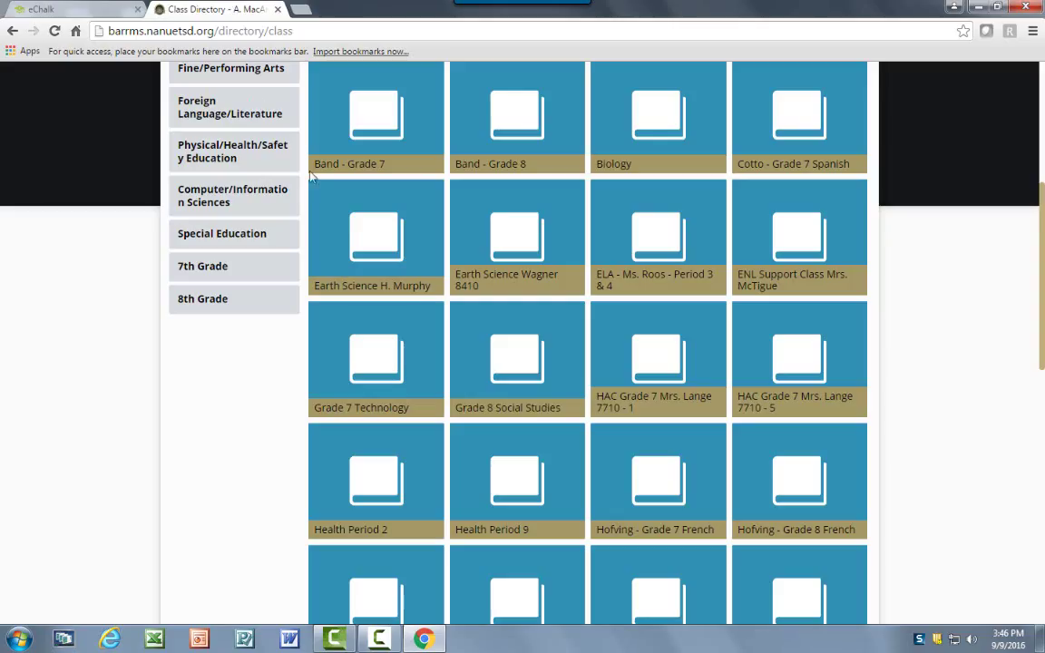
{"action": "scroll", "coordinate": [311, 177], "scroll_direction": "up", "scroll_amount": 4}
{"action": "scroll", "coordinate": [356, 240], "scroll_direction": "down", "scroll_amount": 3}
{"action": "scroll", "coordinate": [359, 269], "scroll_direction": "up", "scroll_amount": 3}
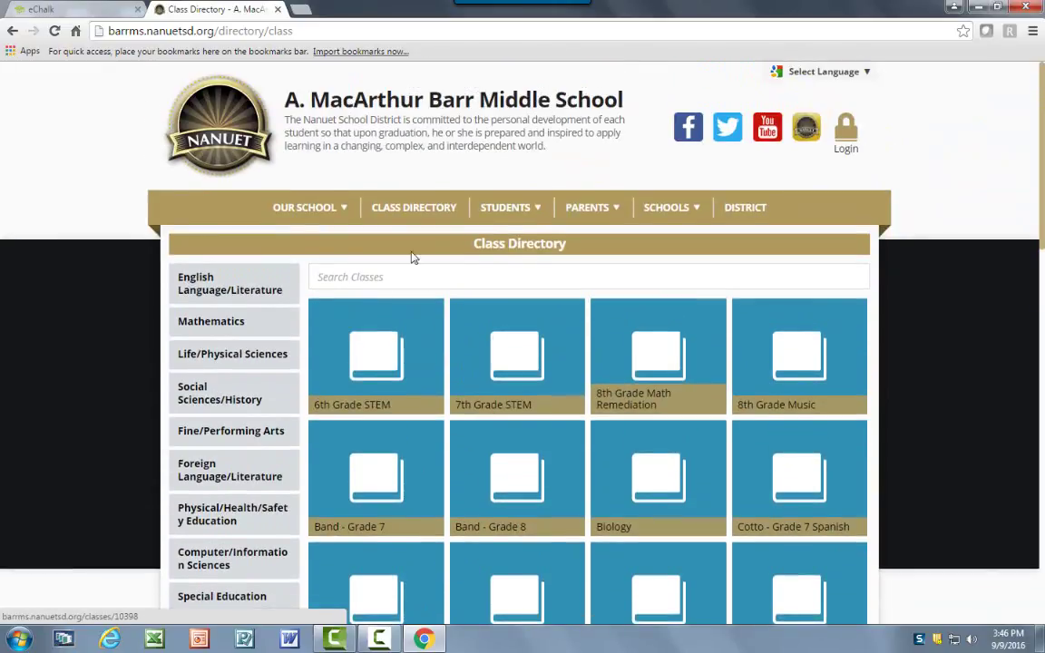
{"action": "scroll", "coordinate": [352, 492], "scroll_direction": "down", "scroll_amount": 2}
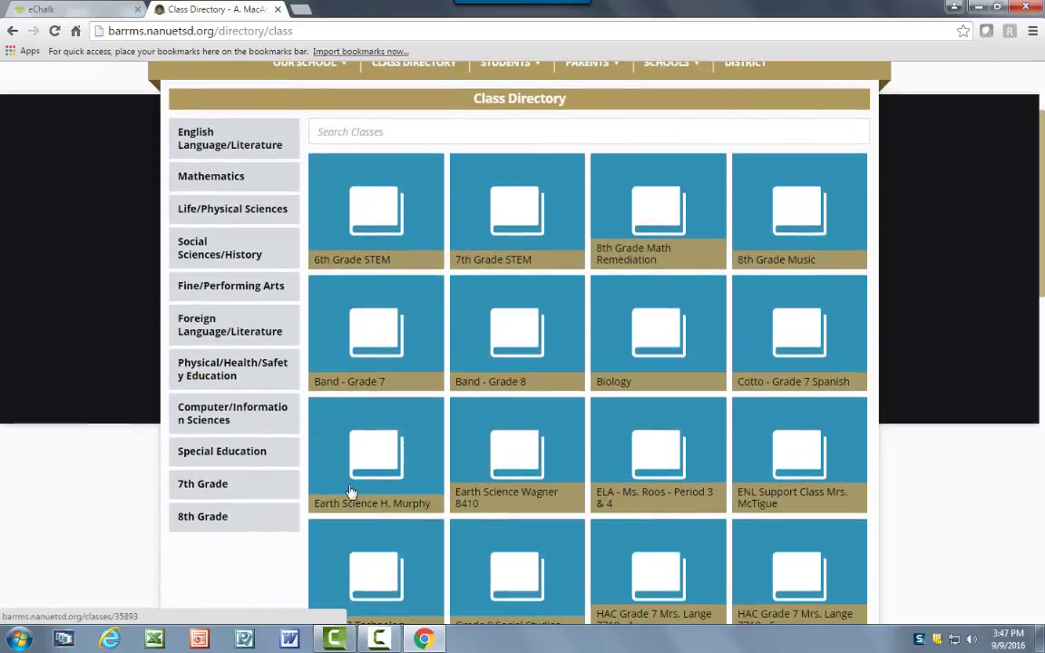
{"action": "left_click", "coordinate": [202, 491]}
{"action": "scroll", "coordinate": [462, 306], "scroll_direction": "up", "scroll_amount": 2}
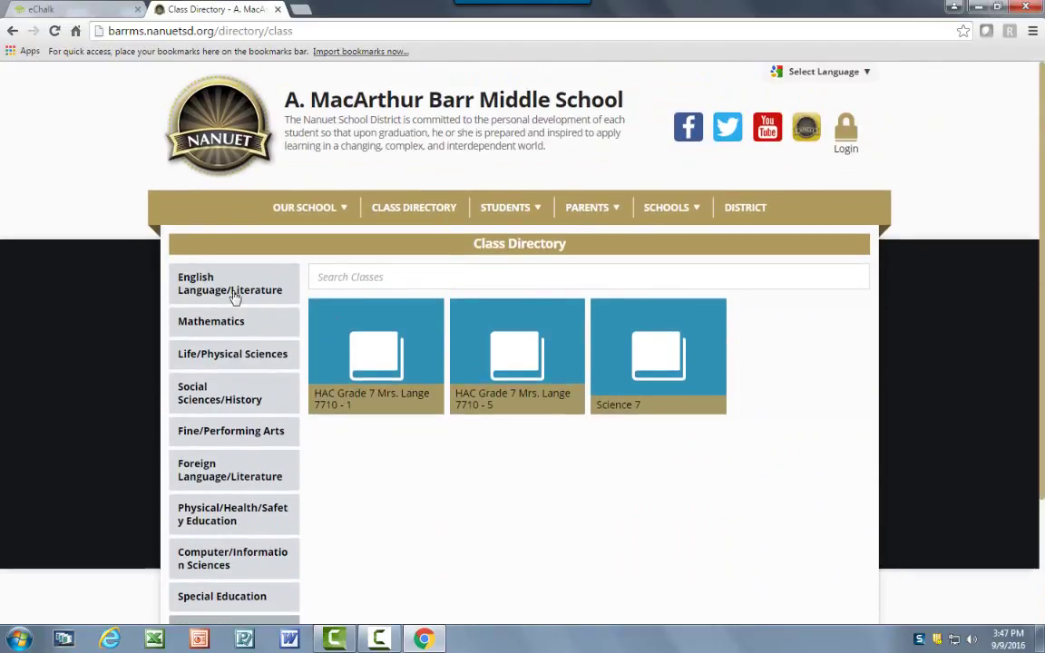
{"action": "left_click", "coordinate": [230, 285]}
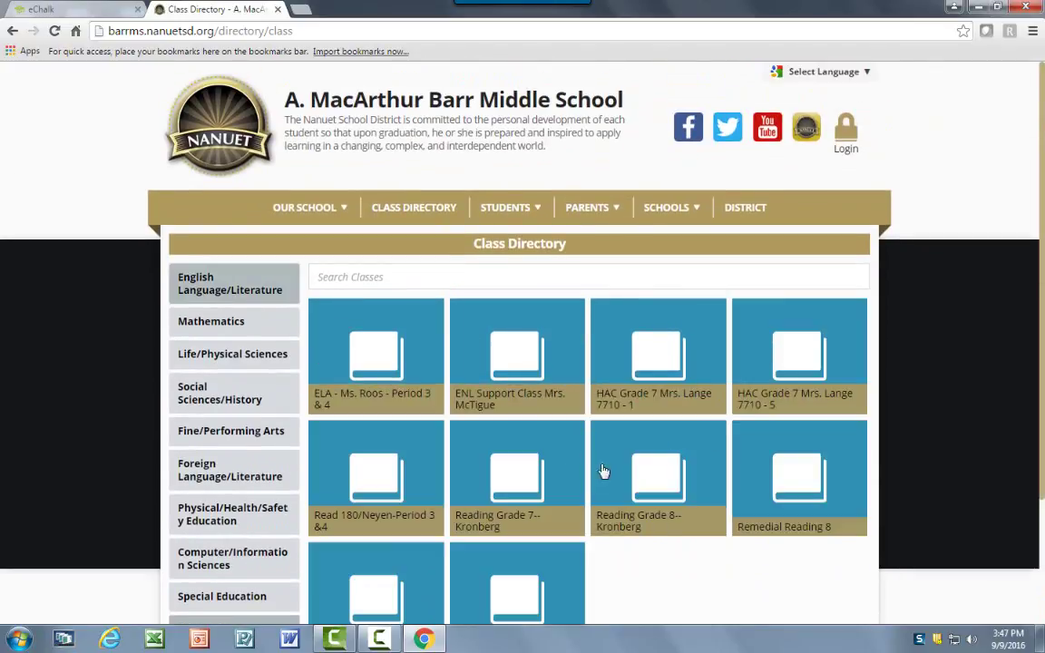
{"action": "left_click", "coordinate": [109, 9]}
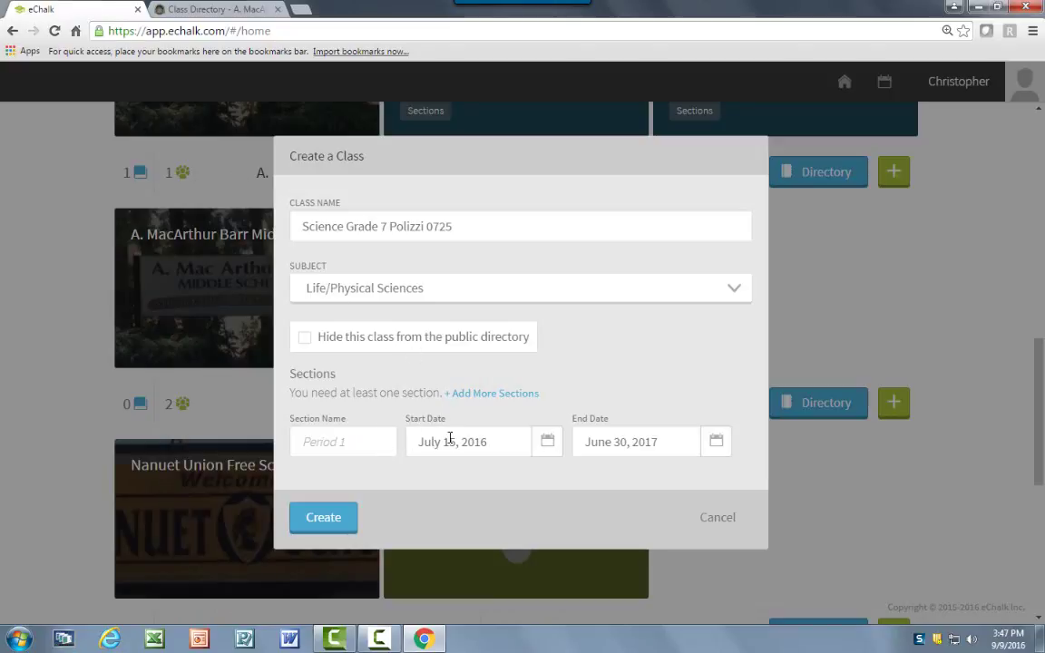
Add sections 'Period 1' and 'Period 2' and create the class.
{"action": "left_click", "coordinate": [382, 441]}
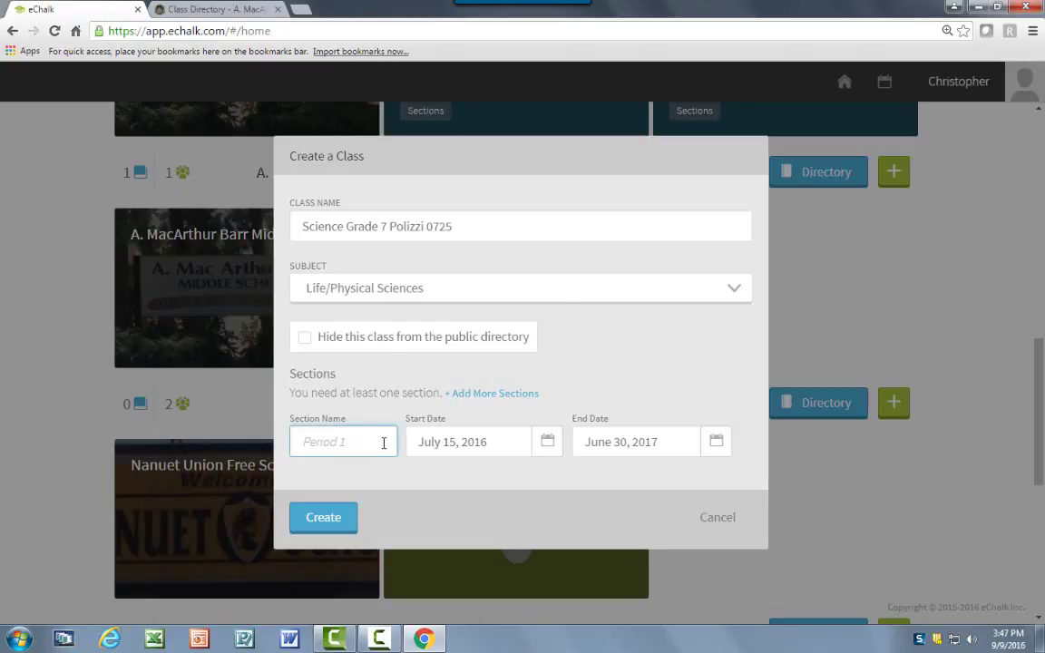
{"action": "type", "text": "Period 1"}
{"action": "left_click", "coordinate": [481, 395]}
{"action": "left_click", "coordinate": [341, 465]}
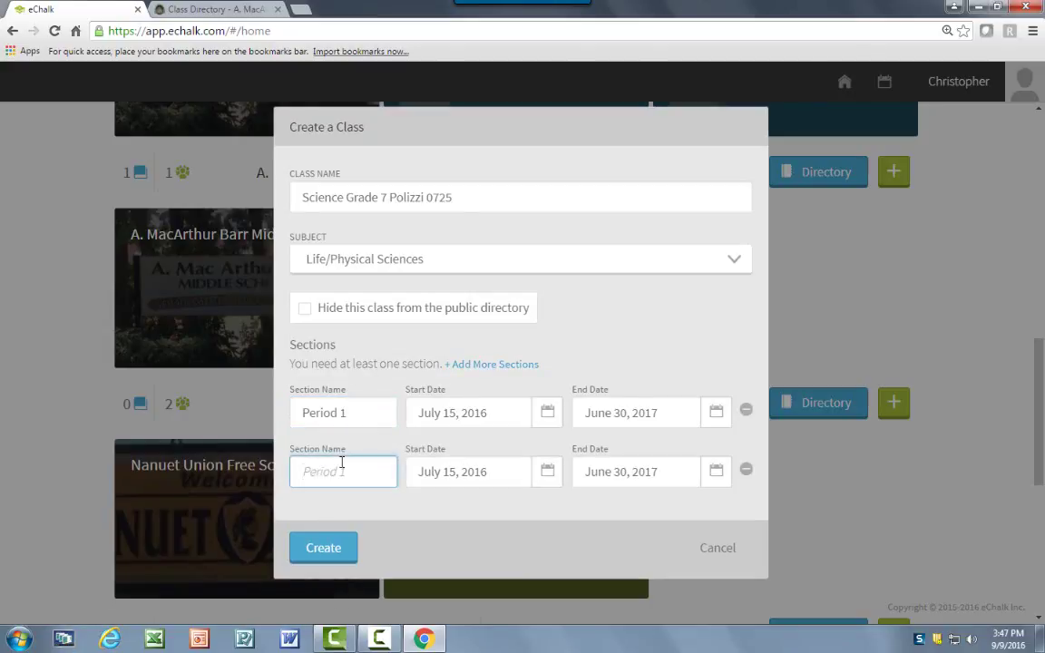
{"action": "type", "text": "Period 2"}
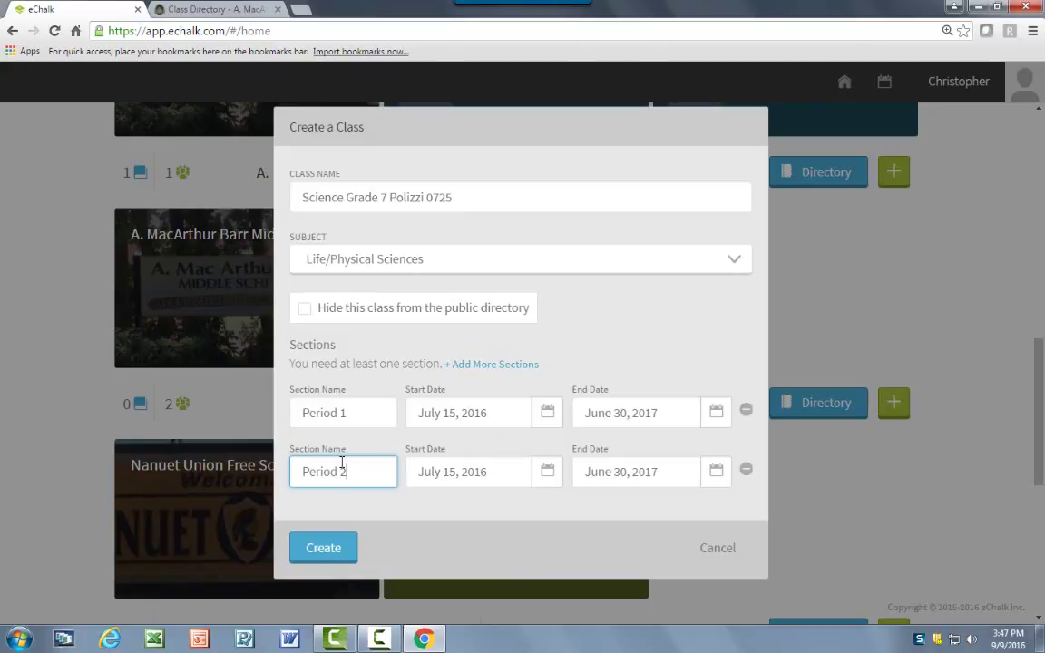
{"action": "left_click", "coordinate": [355, 412]}
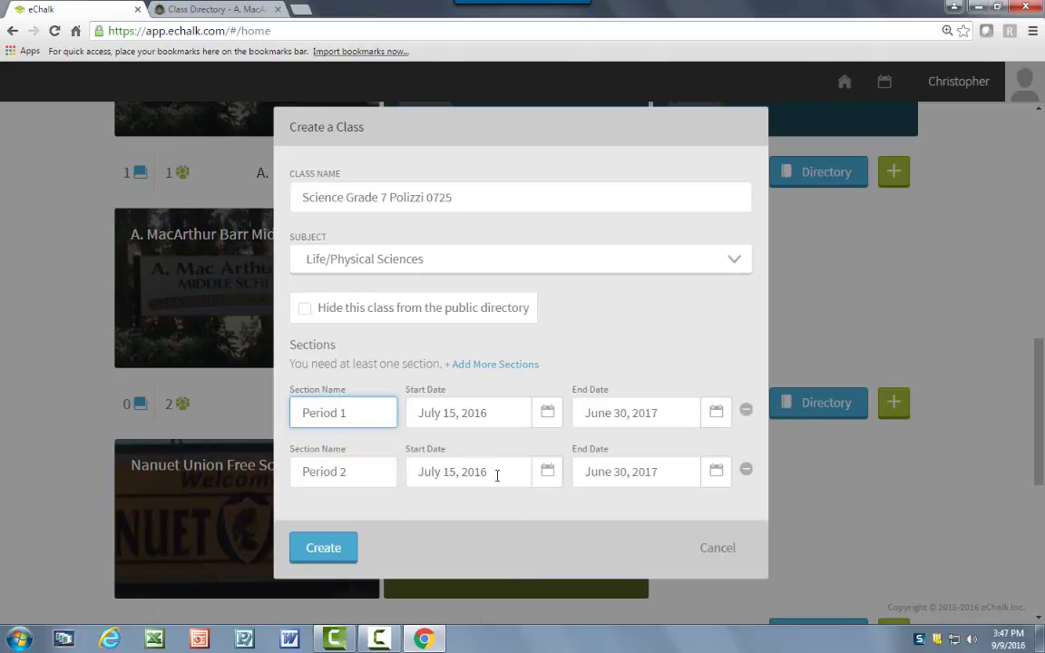
{"action": "left_click", "coordinate": [323, 548]}
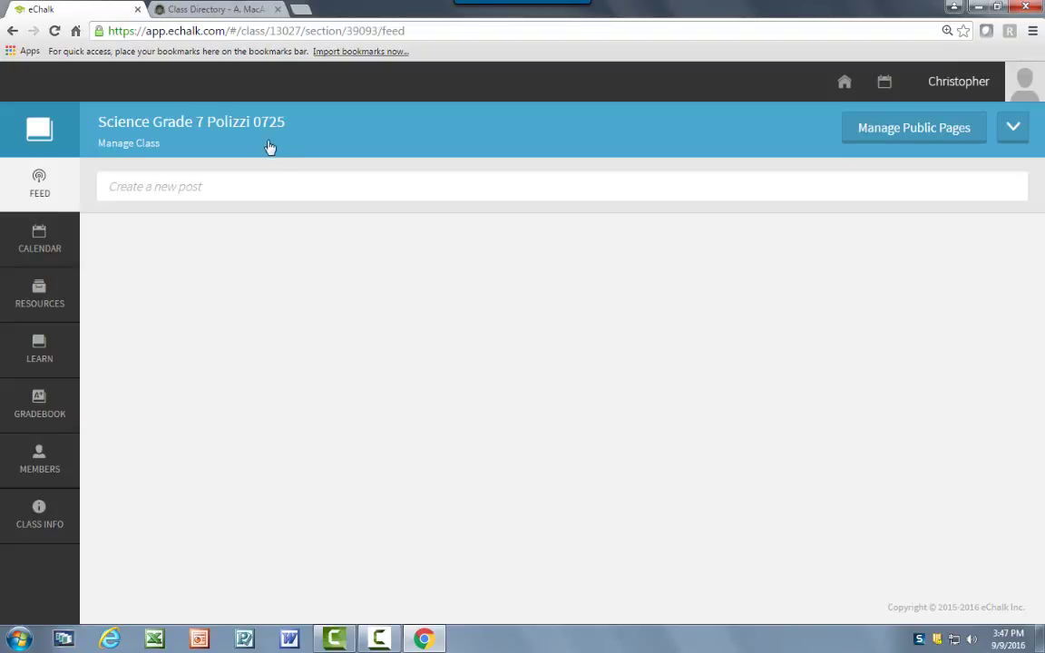
Expand and collapse the class's sections, then open its CLASS INFO page.
{"action": "left_click", "coordinate": [201, 126]}
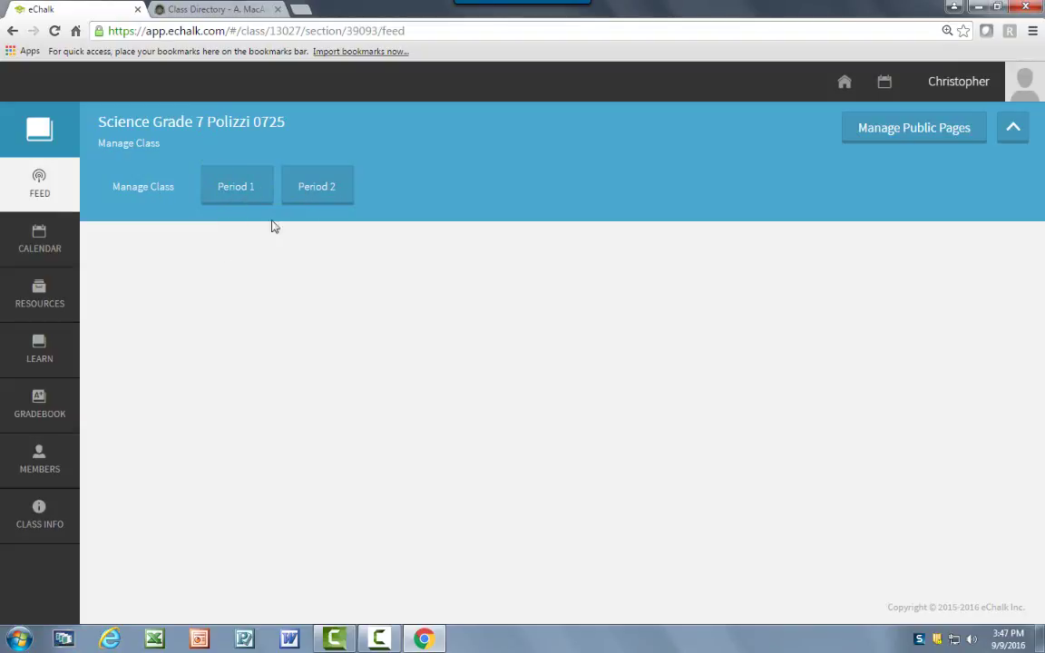
{"action": "left_click", "coordinate": [1014, 130]}
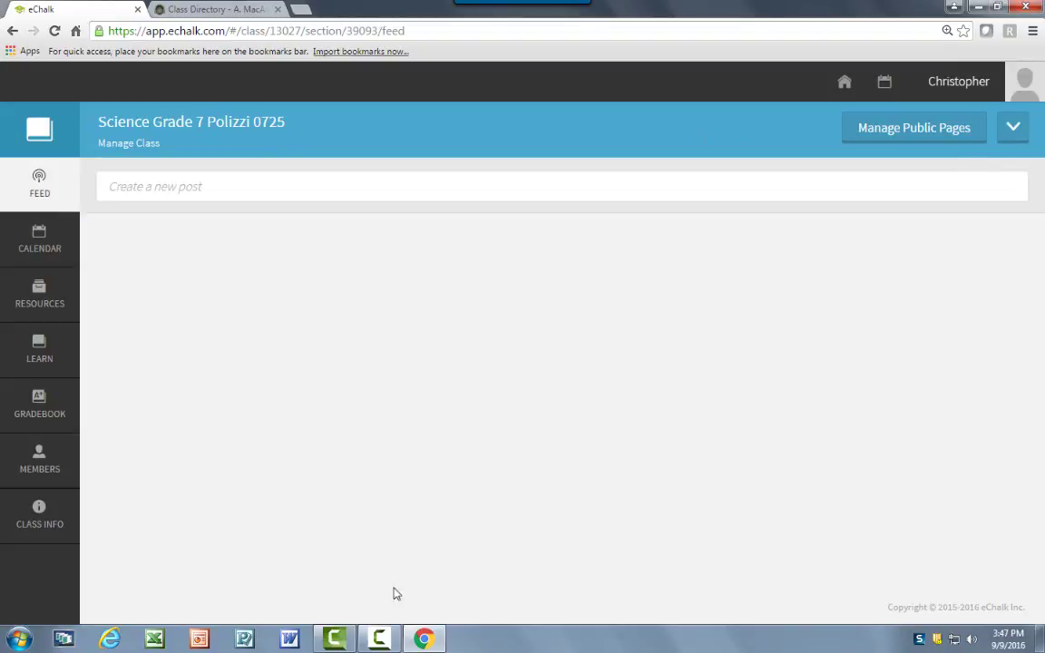
{"action": "left_click", "coordinate": [57, 530]}
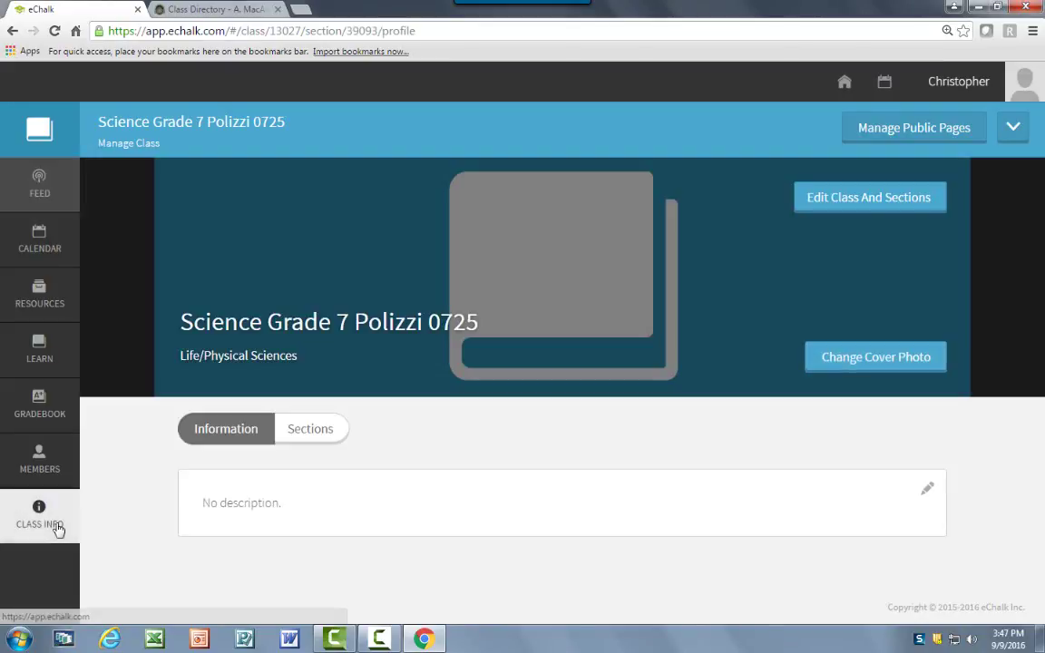
Change the class grade level to 7 and update, then reopen the edit dialog and cancel.
{"action": "left_click", "coordinate": [818, 204]}
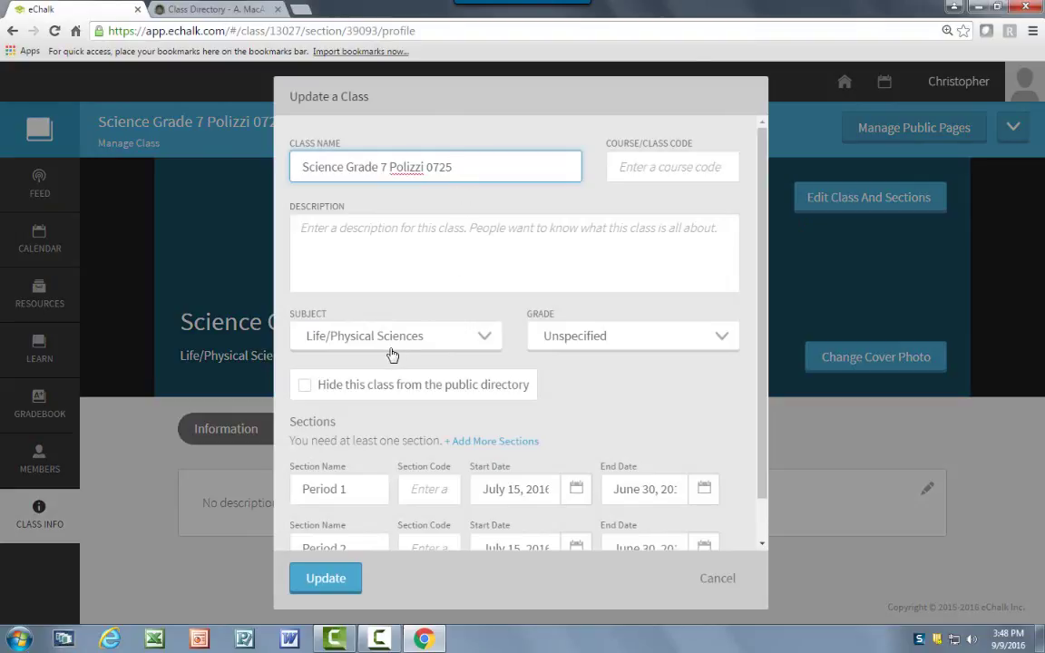
{"action": "left_click", "coordinate": [699, 336]}
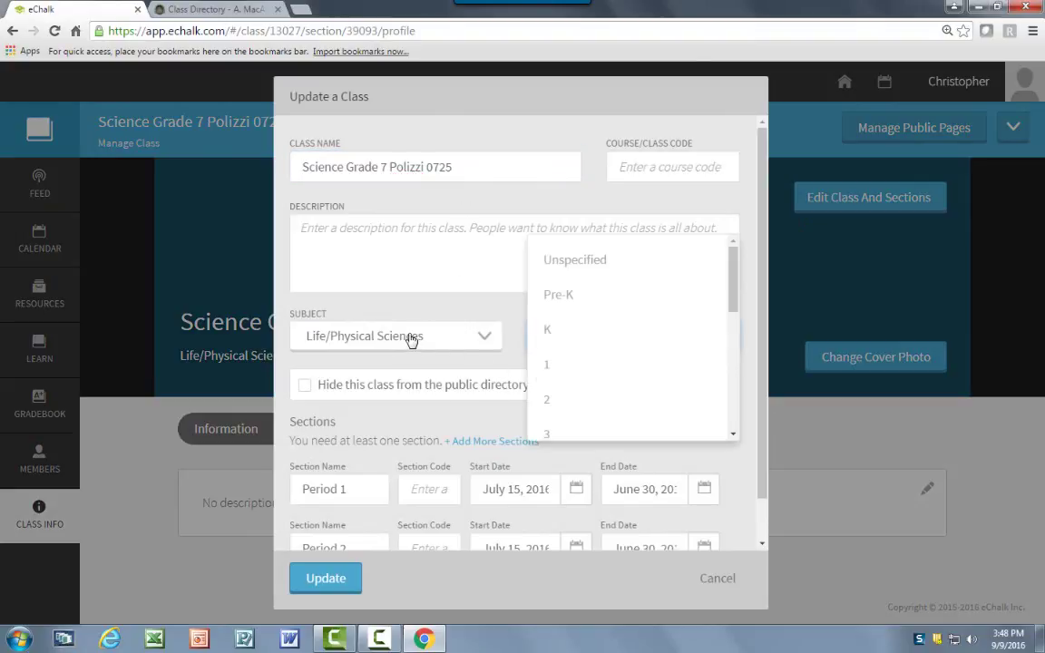
{"action": "left_click_drag", "start_coordinate": [736, 292], "coordinate": [729, 356]}
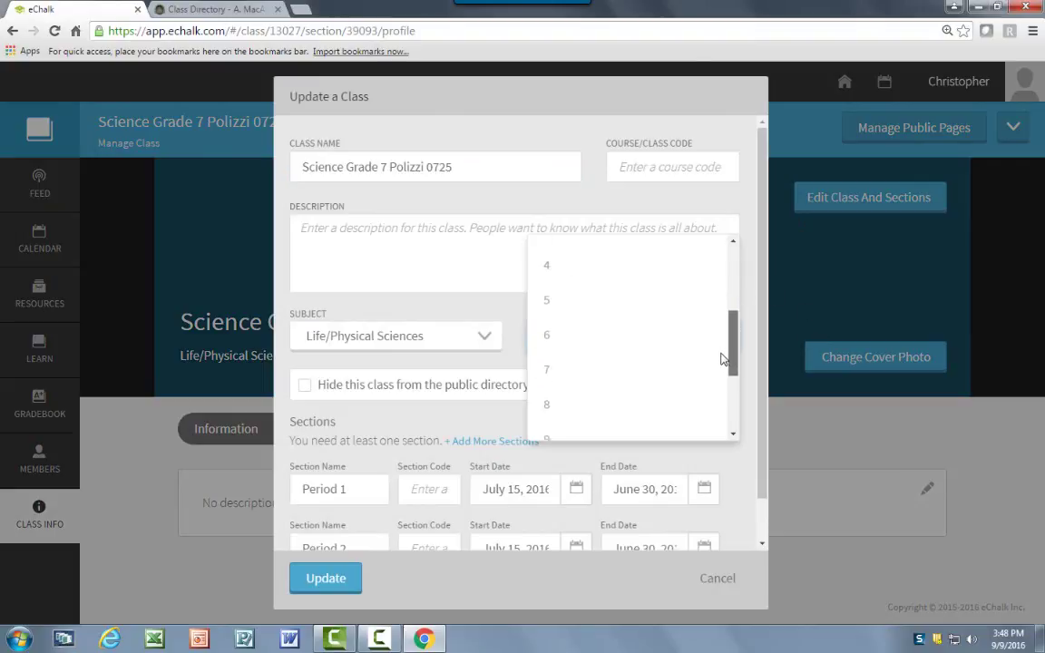
{"action": "left_click", "coordinate": [672, 368]}
{"action": "scroll", "coordinate": [672, 411], "scroll_direction": "down", "scroll_amount": 1}
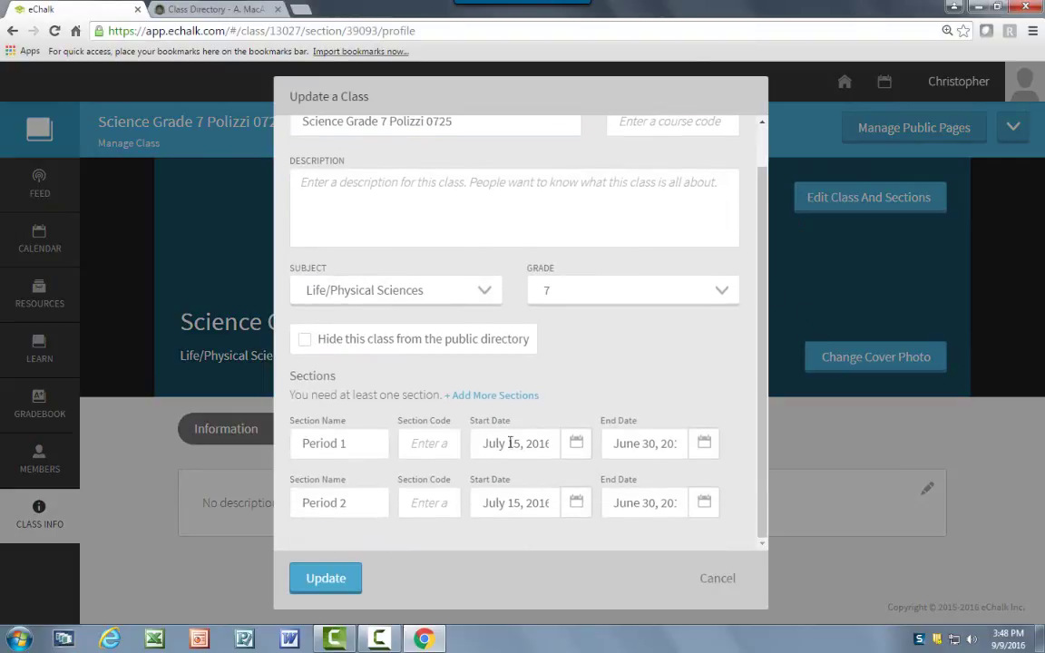
{"action": "left_click", "coordinate": [354, 587]}
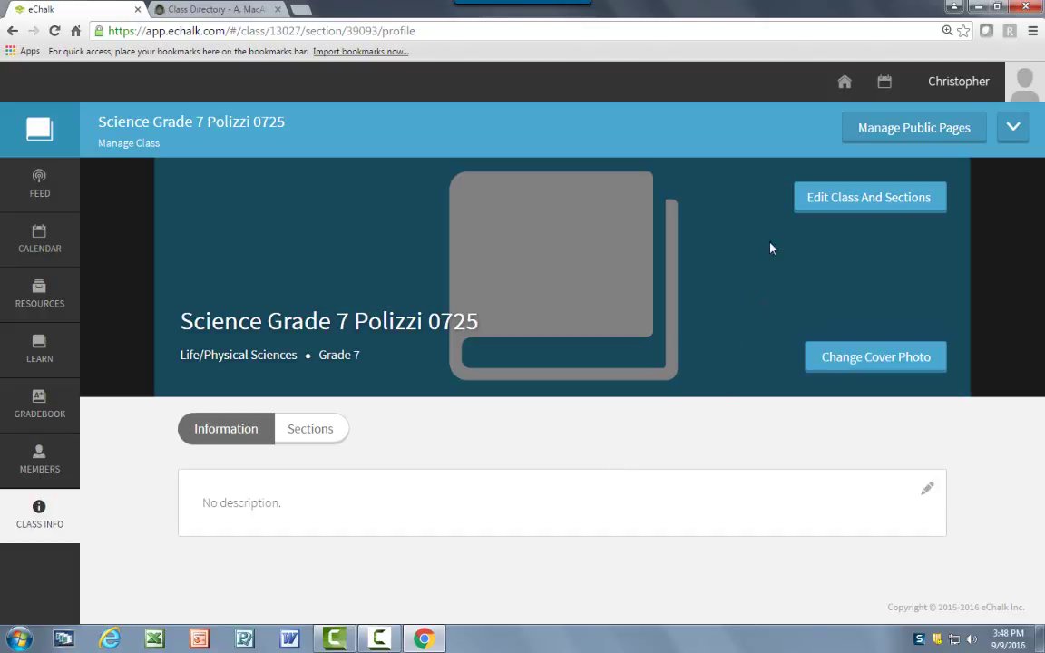
{"action": "left_click", "coordinate": [817, 196]}
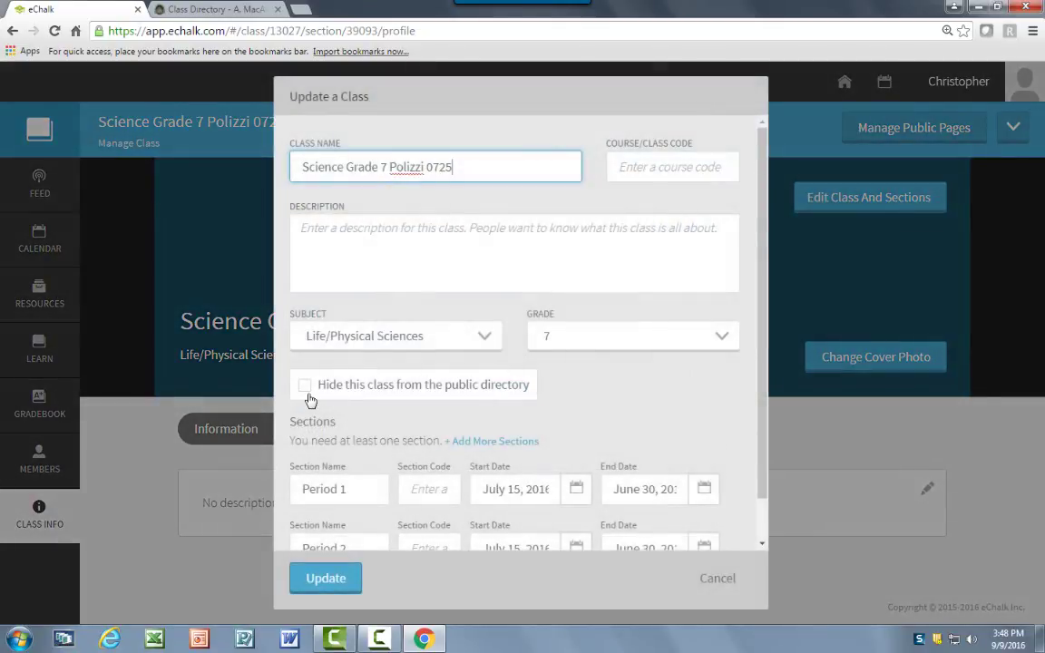
{"action": "left_click", "coordinate": [723, 579]}
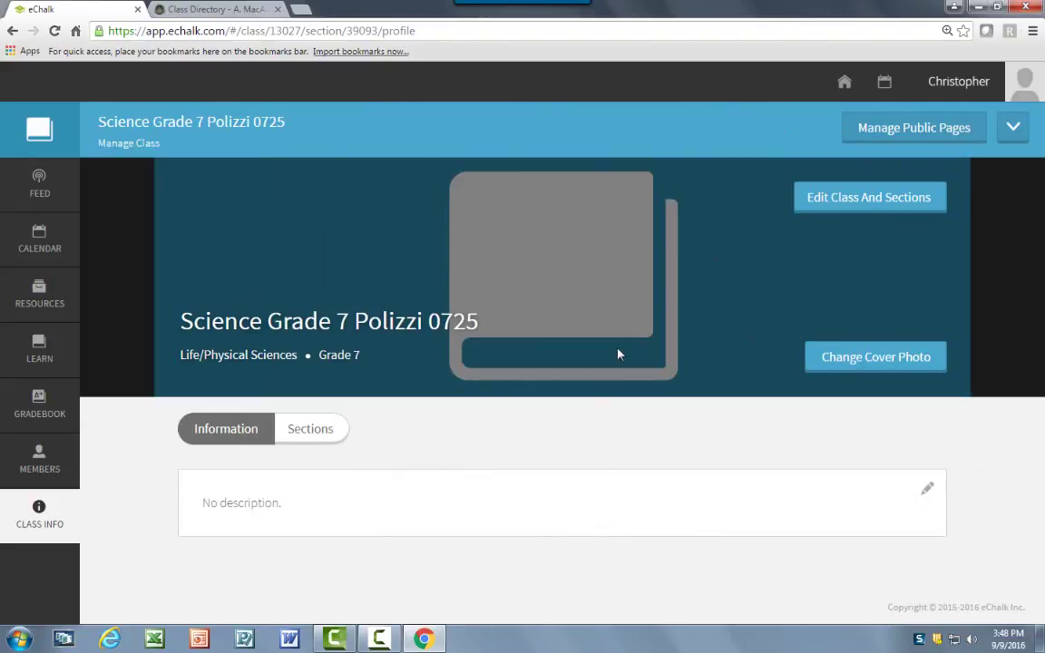
Open Manage Public Pages, view a Social Sciences/History example homepage, then start a new page.
{"action": "left_click", "coordinate": [875, 144]}
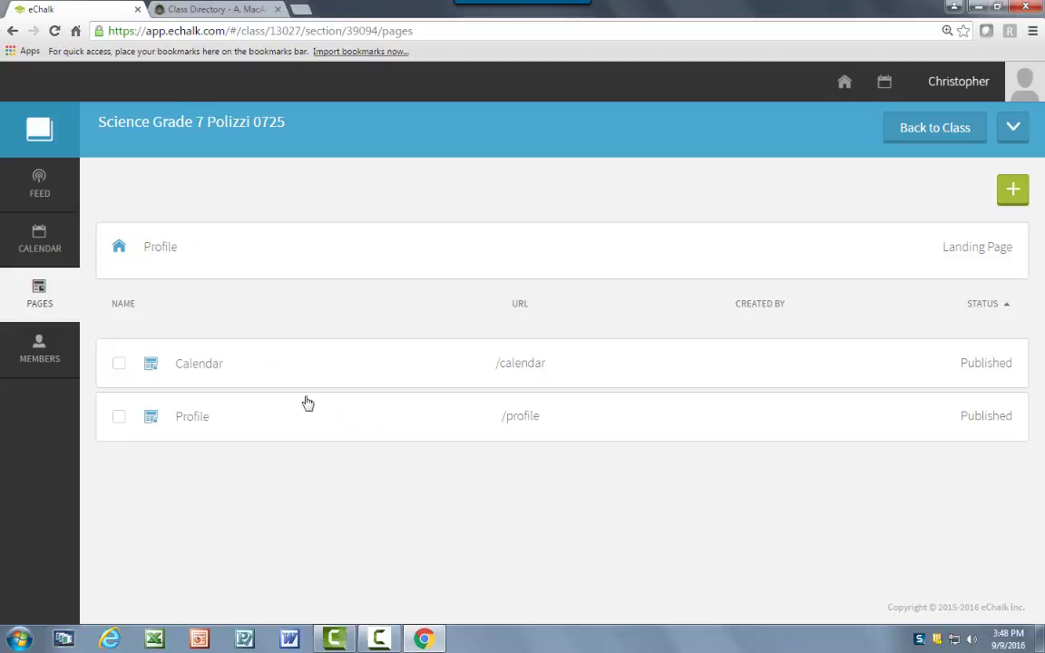
{"action": "left_click", "coordinate": [185, 9]}
{"action": "scroll", "coordinate": [333, 342], "scroll_direction": "down", "scroll_amount": 3}
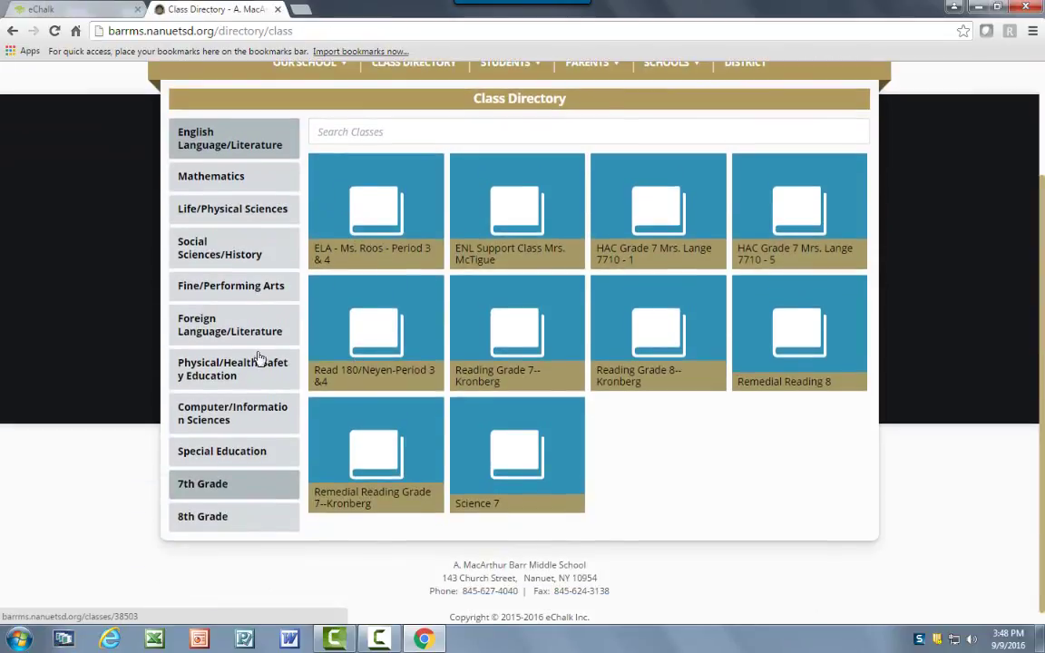
{"action": "left_click", "coordinate": [204, 245]}
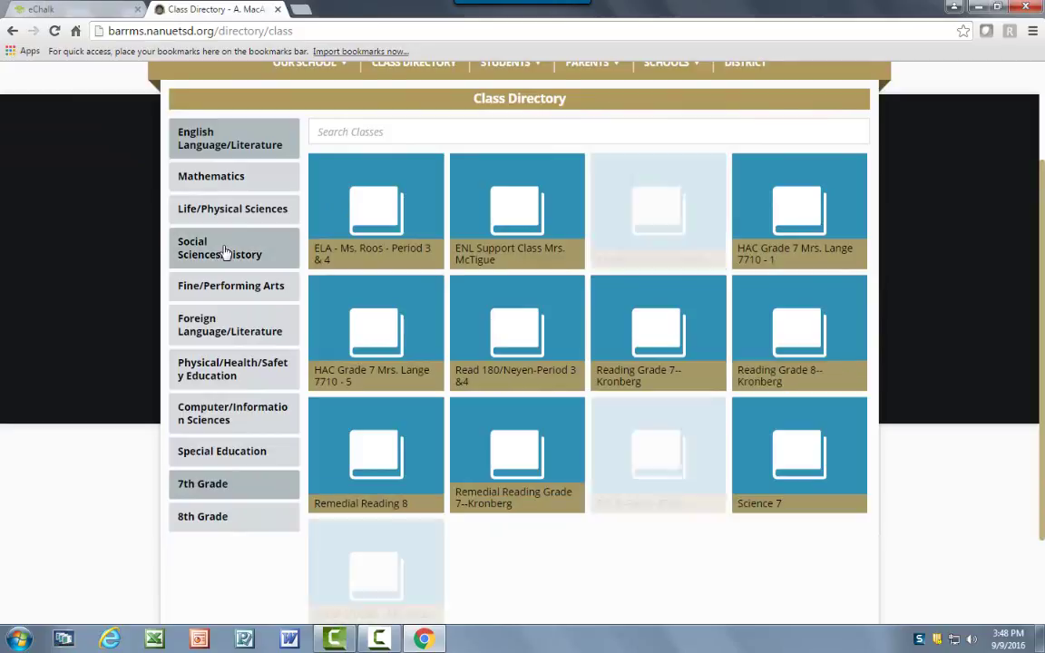
{"action": "left_click", "coordinate": [647, 479]}
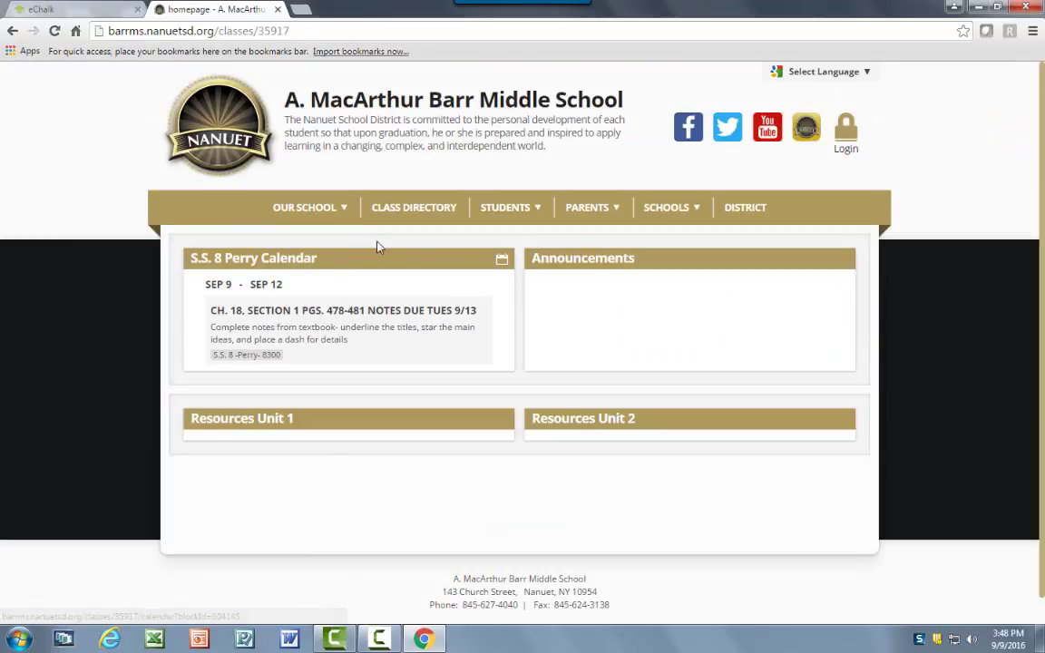
{"action": "left_click", "coordinate": [80, 9]}
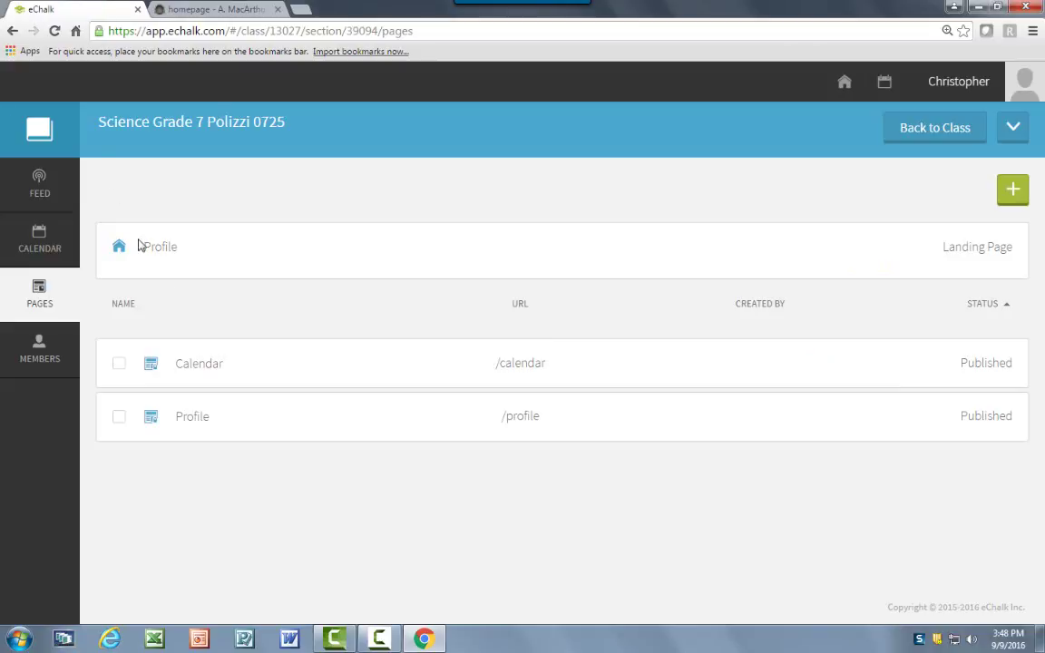
{"action": "left_click", "coordinate": [1014, 192]}
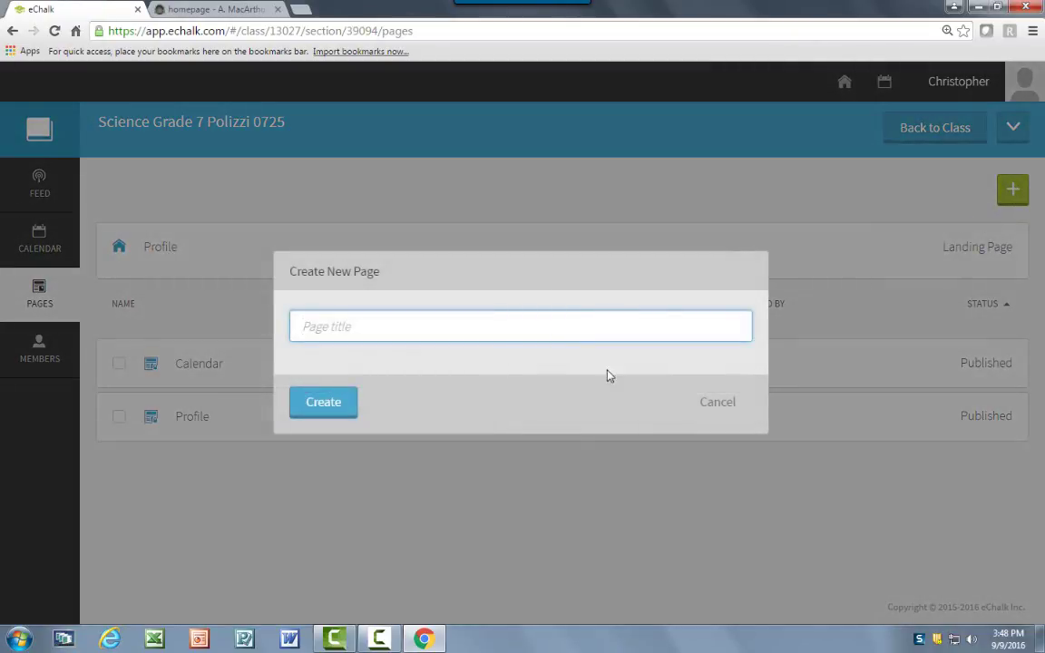
Create a new, unpublished Science class page titled 'homepage'.
{"action": "type", "text": "hom"}
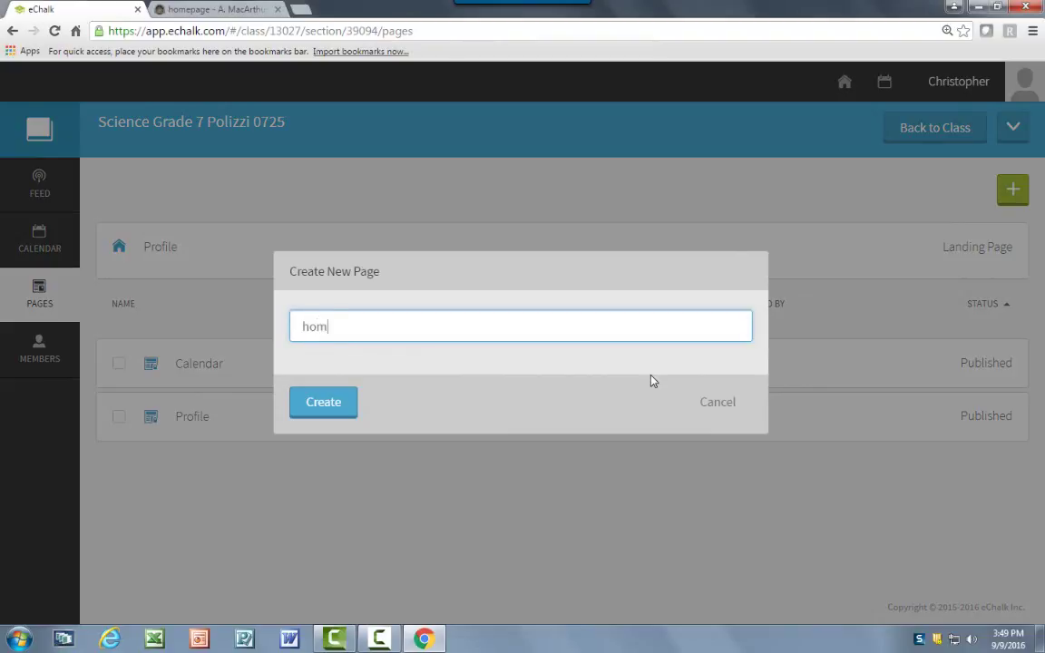
{"action": "type", "text": "epage"}
{"action": "left_click", "coordinate": [345, 409]}
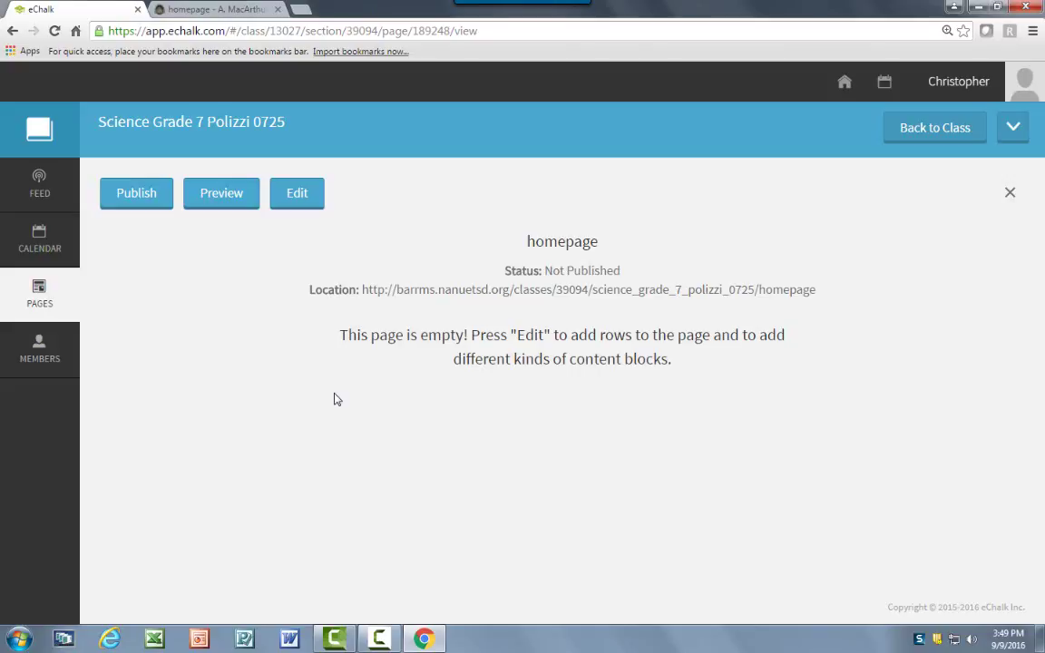
Enter edit mode and add a first row with two 50%/50% columns.
{"action": "left_click", "coordinate": [311, 204]}
{"action": "left_click", "coordinate": [543, 432]}
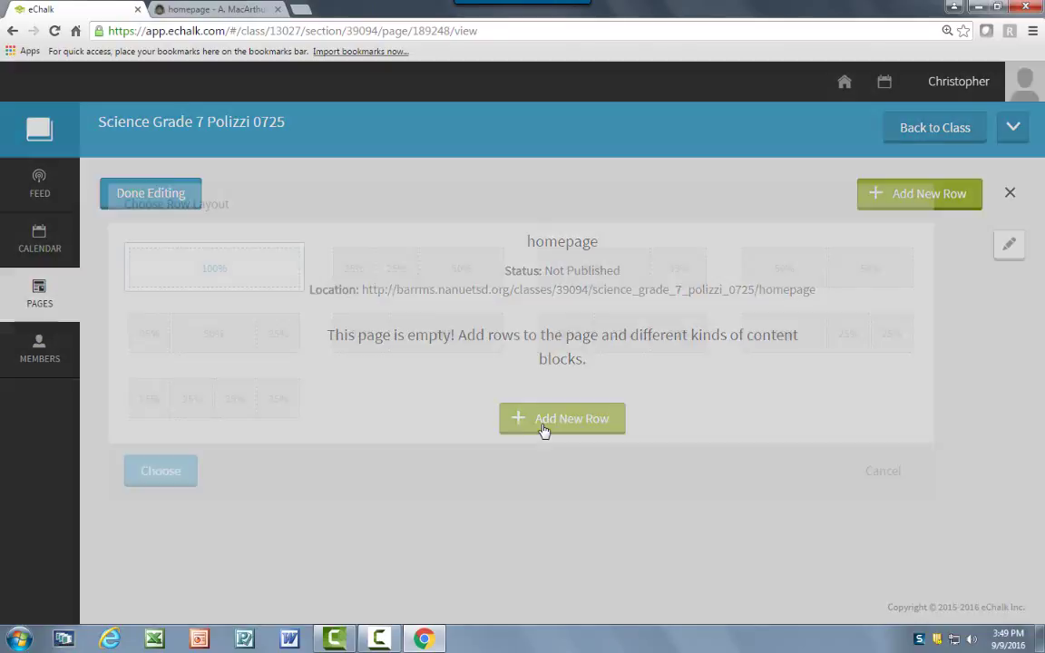
{"action": "left_click", "coordinate": [760, 270]}
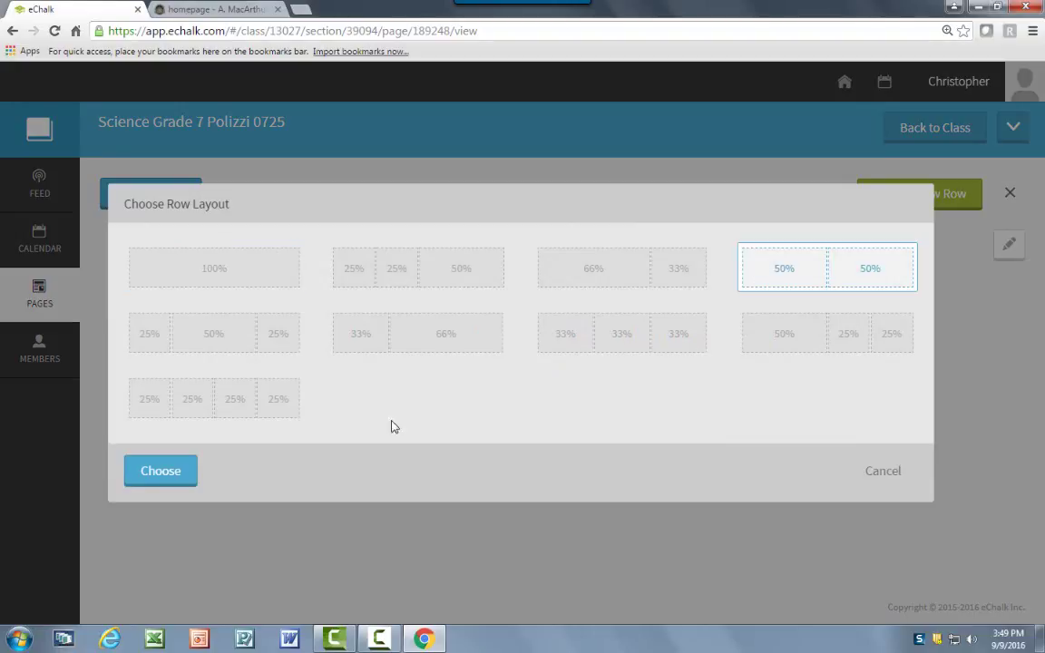
{"action": "left_click", "coordinate": [159, 471]}
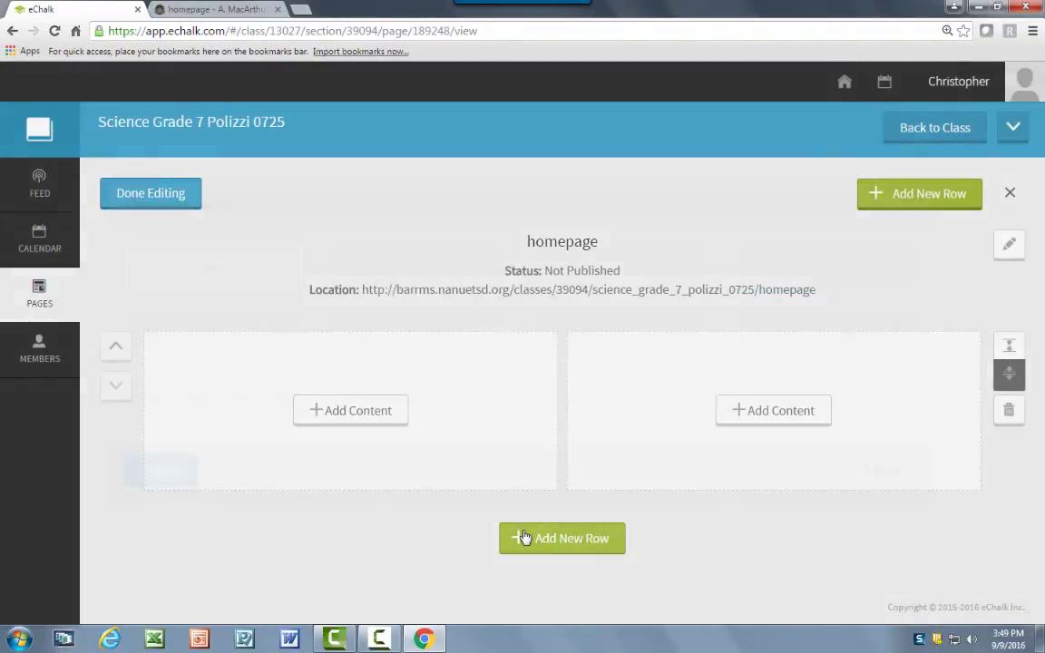
Add a second 50%/50% two-column row to the homepage.
{"action": "left_click", "coordinate": [524, 538]}
{"action": "left_click", "coordinate": [760, 279]}
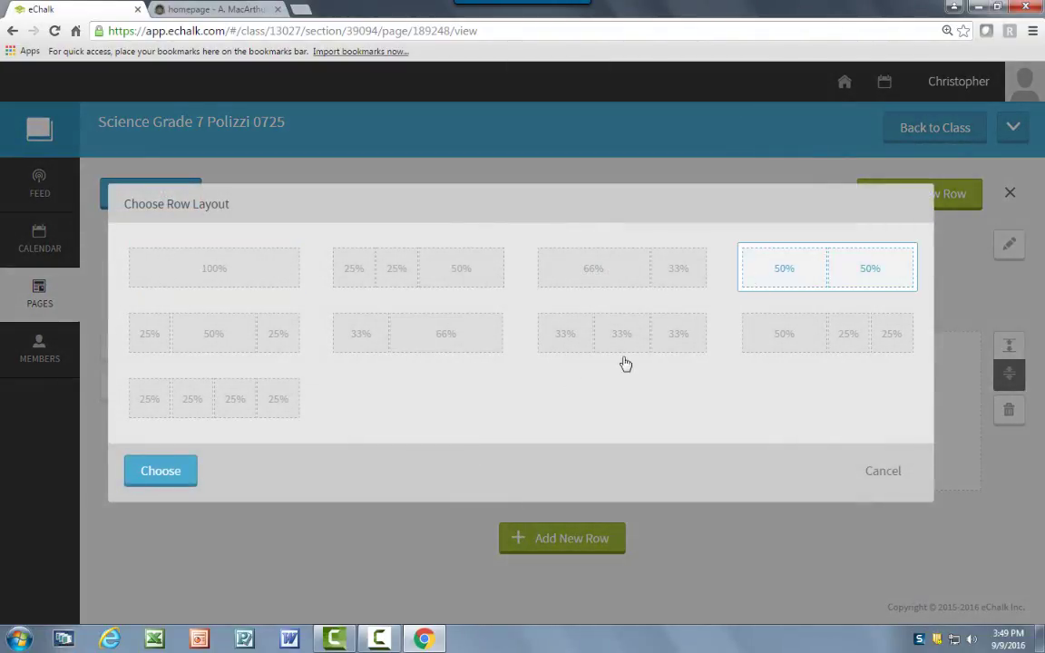
{"action": "left_click", "coordinate": [189, 475]}
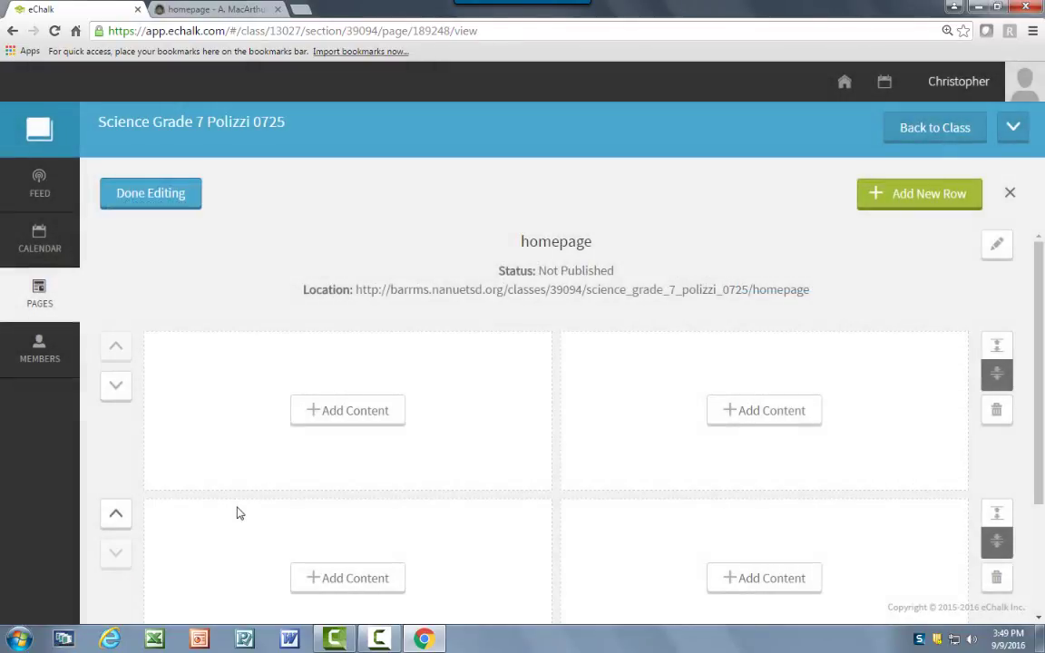
{"action": "scroll", "coordinate": [237, 514], "scroll_direction": "down", "scroll_amount": 1}
{"action": "scroll", "coordinate": [795, 469], "scroll_direction": "down", "scroll_amount": 1}
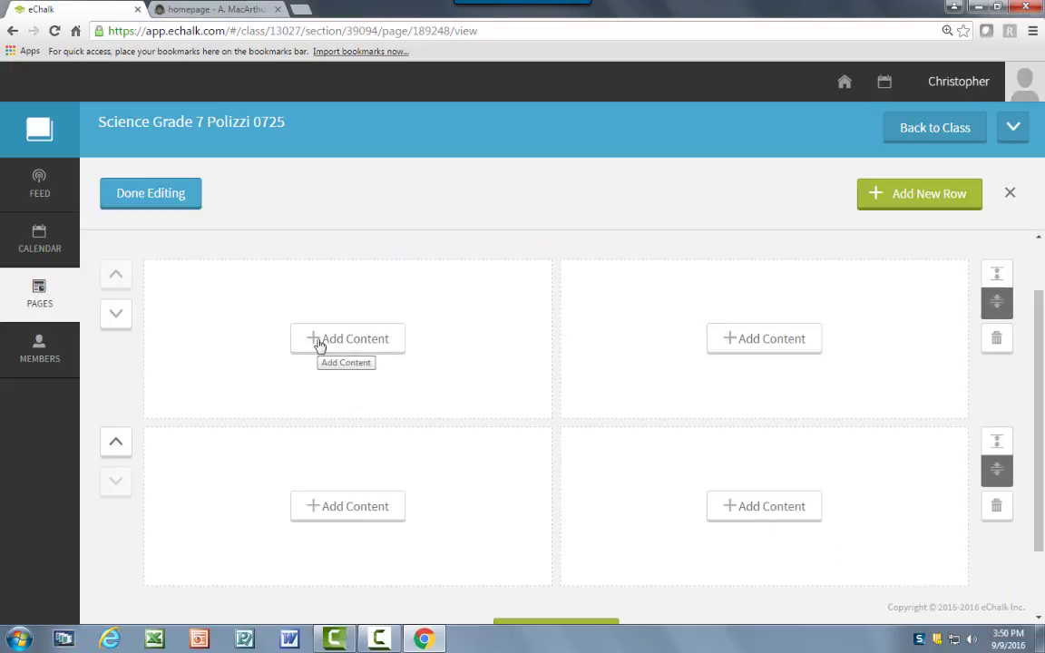
Add an Events block titled 'Science Grade 7 Polizzi' to the top-left column.
{"action": "left_click", "coordinate": [320, 341]}
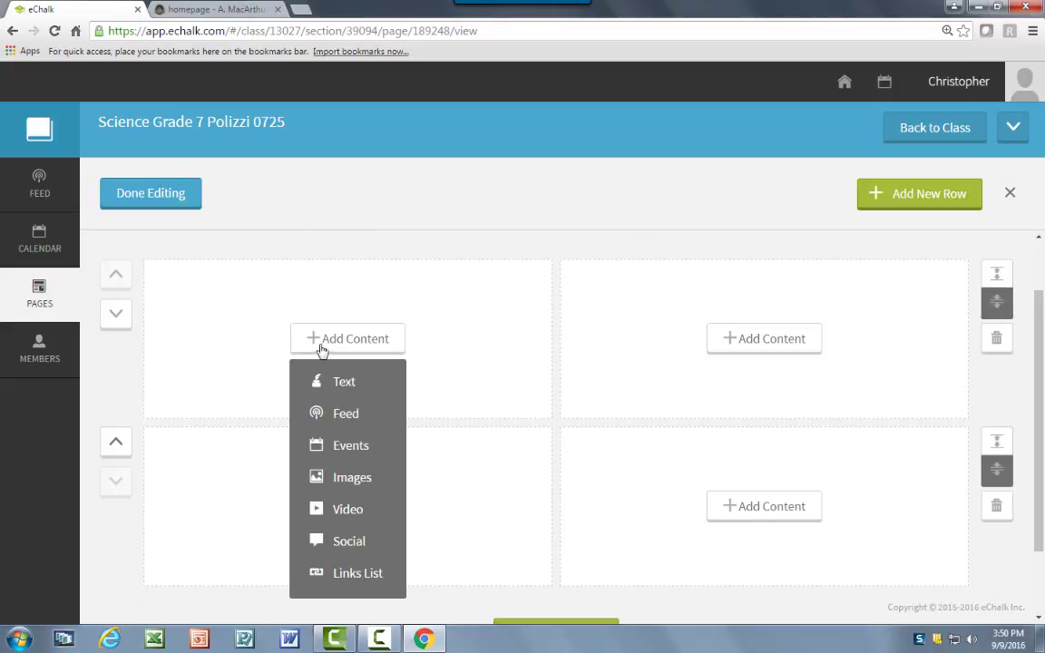
{"action": "left_click", "coordinate": [345, 459]}
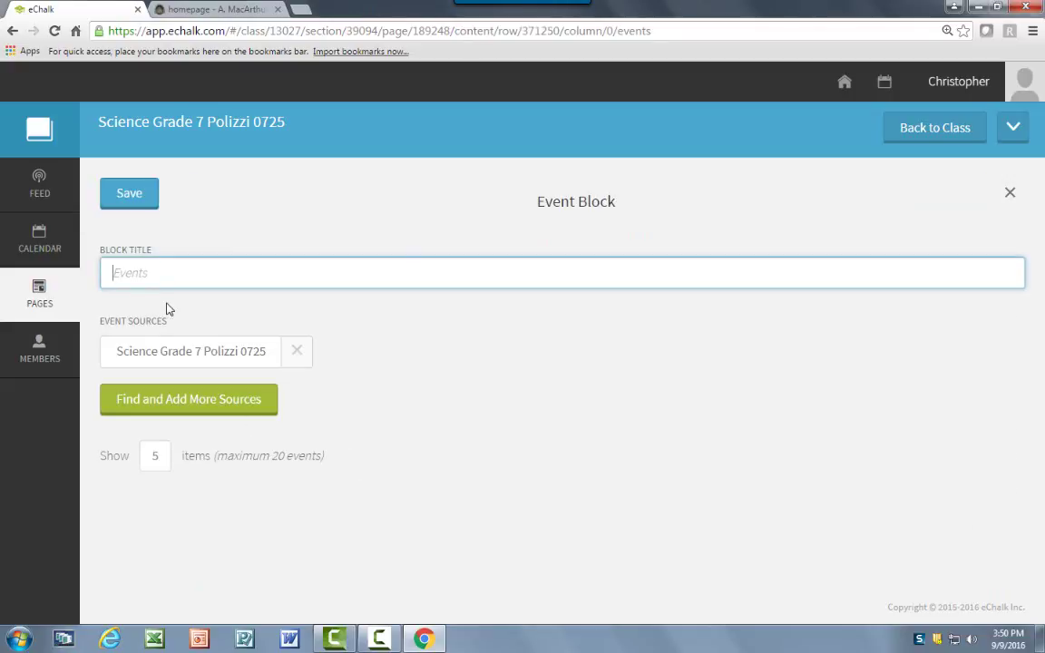
{"action": "type", "text": "Science Grade 7 Pol"}
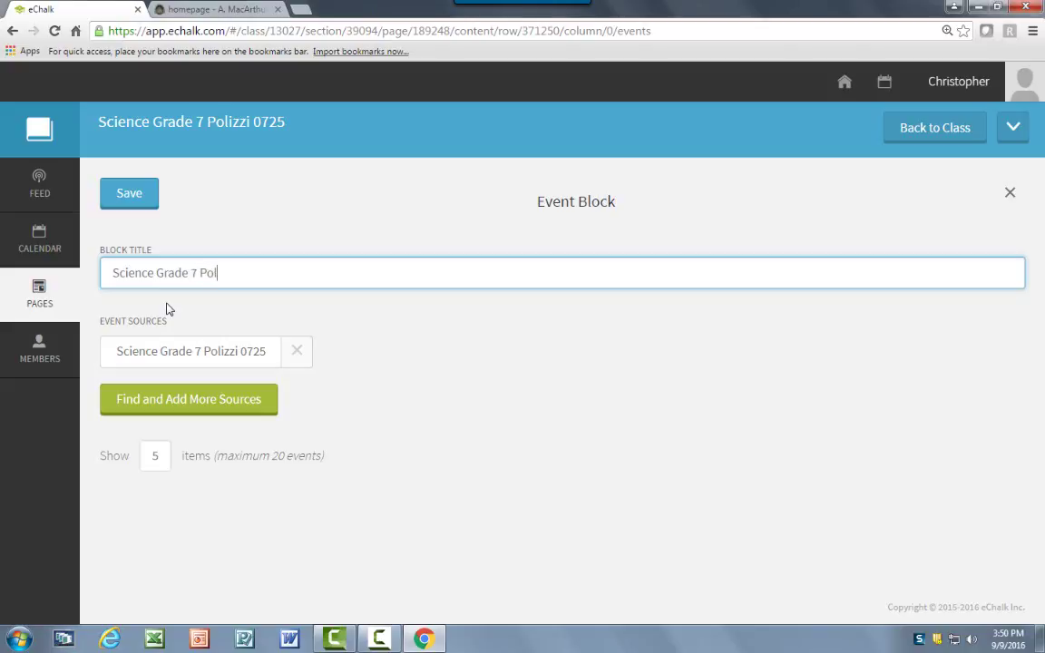
{"action": "type", "text": "izzi Calendar"}
{"action": "left_click", "coordinate": [156, 206]}
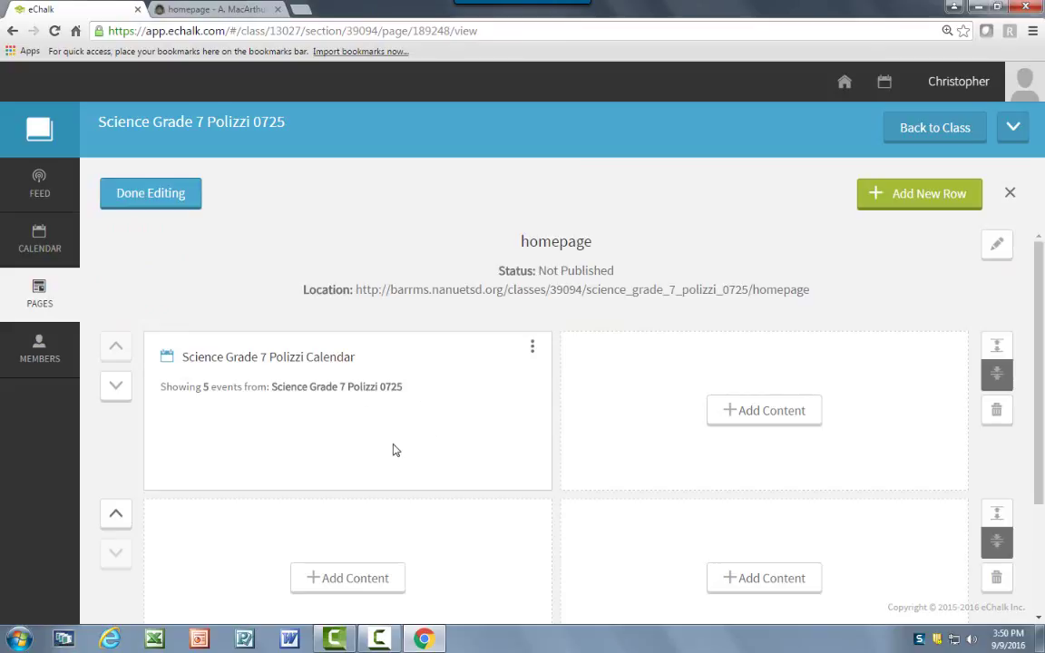
Re-save the calendar block's settings so it shows 5 class events.
{"action": "left_click", "coordinate": [532, 346]}
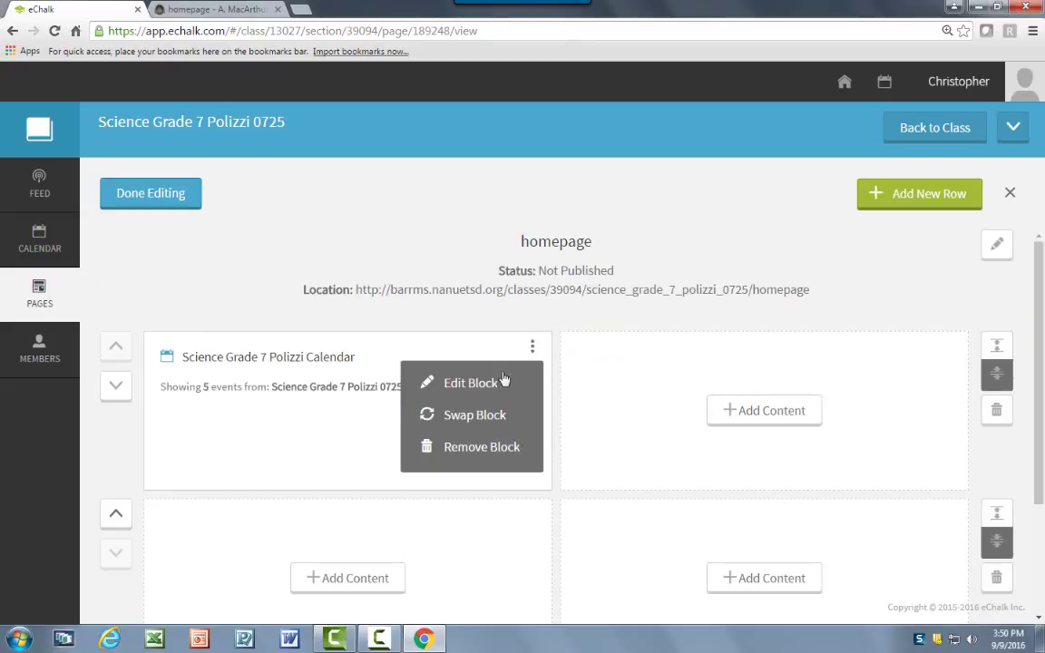
{"action": "left_click", "coordinate": [491, 393]}
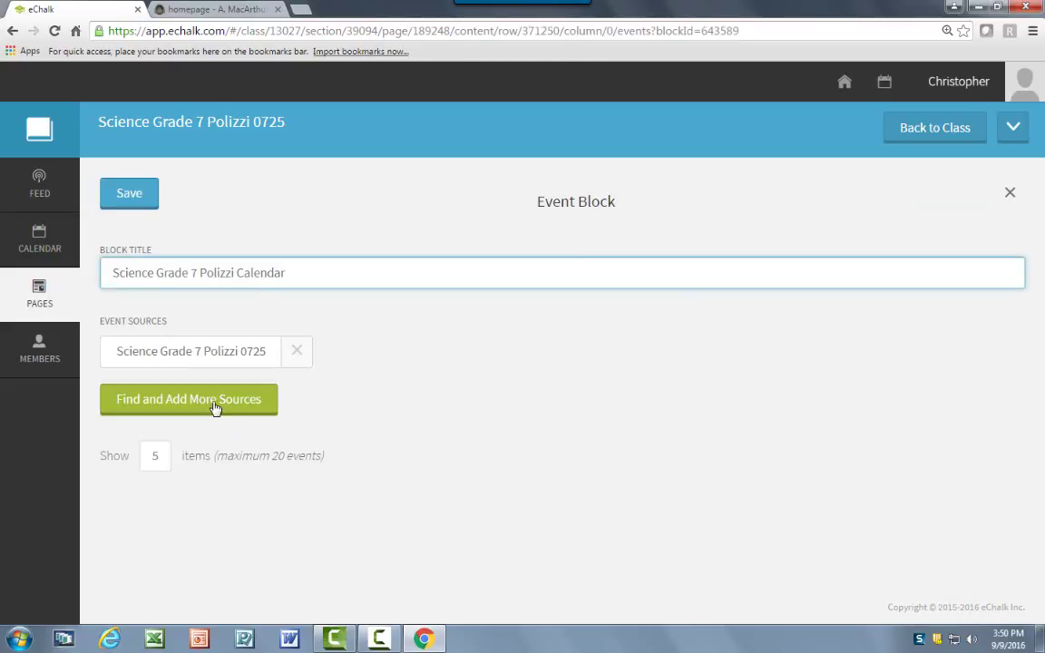
{"action": "left_click", "coordinate": [109, 184]}
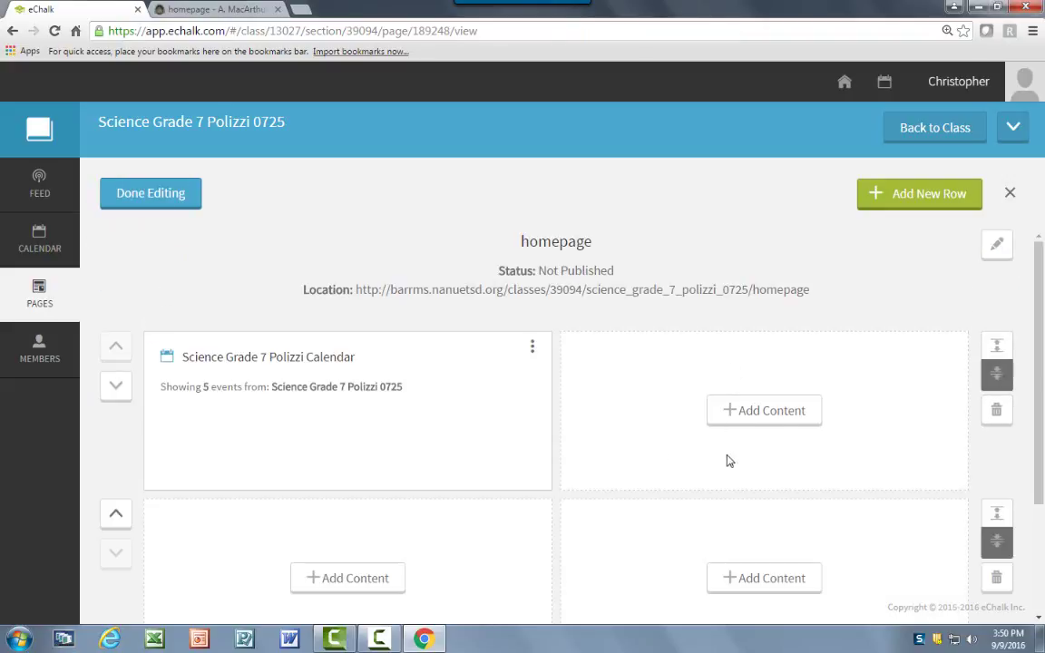
{"action": "left_click", "coordinate": [775, 423]}
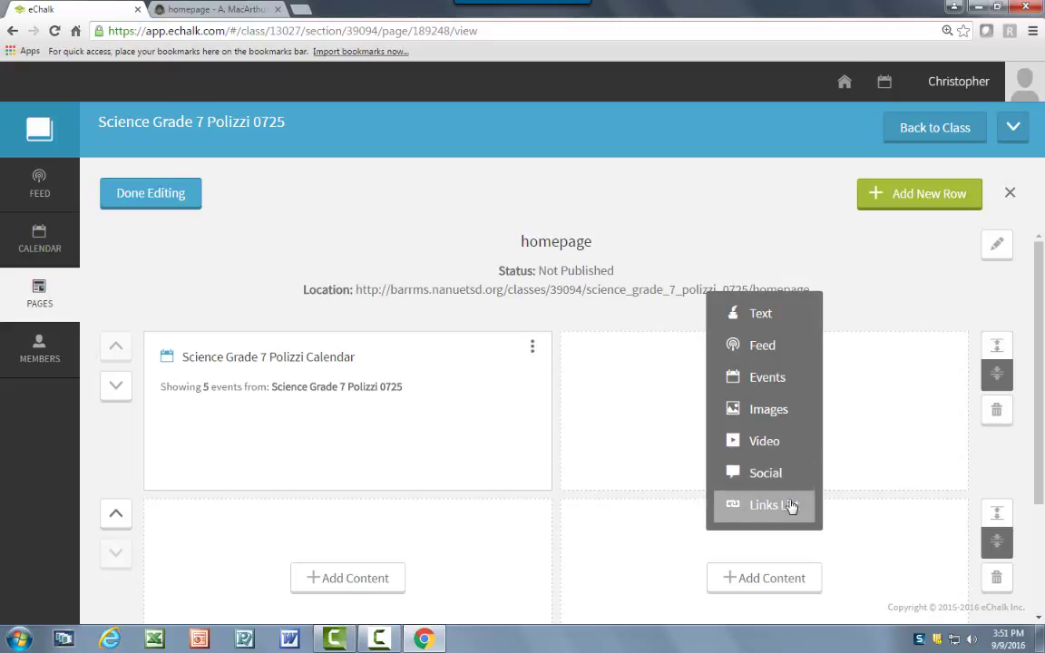
Add a top-right text block titled 'Announcements' with the body 'Welcome Back!'.
{"action": "left_click", "coordinate": [771, 317]}
{"action": "type", "text": "Anno"}
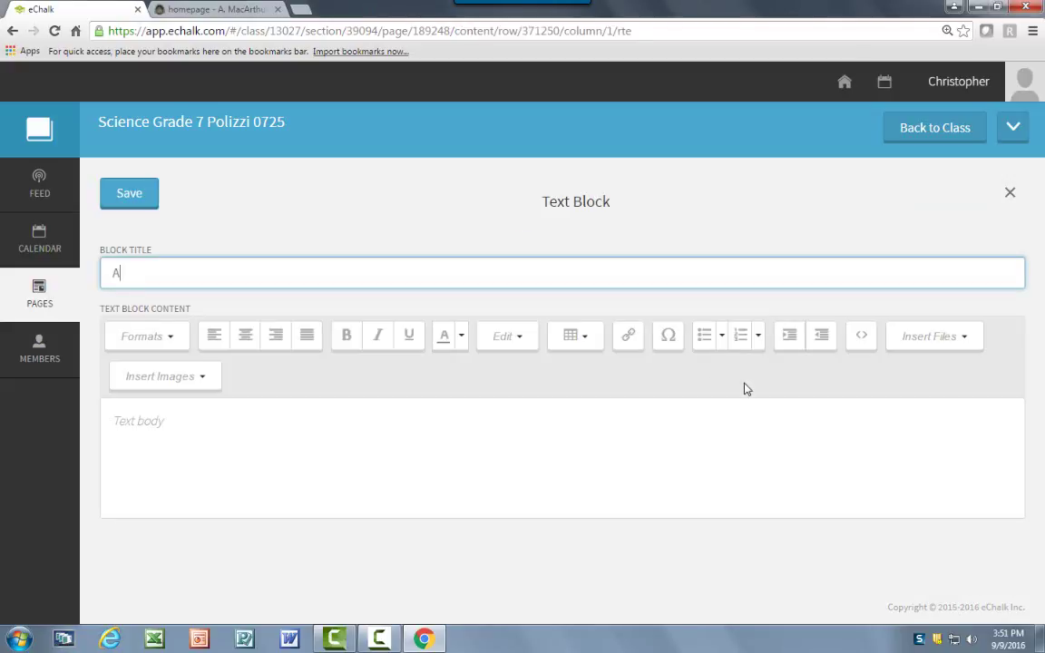
{"action": "type", "text": "ments"}
{"action": "left_click", "coordinate": [196, 421]}
{"action": "type", "text": "Welcome Back!"}
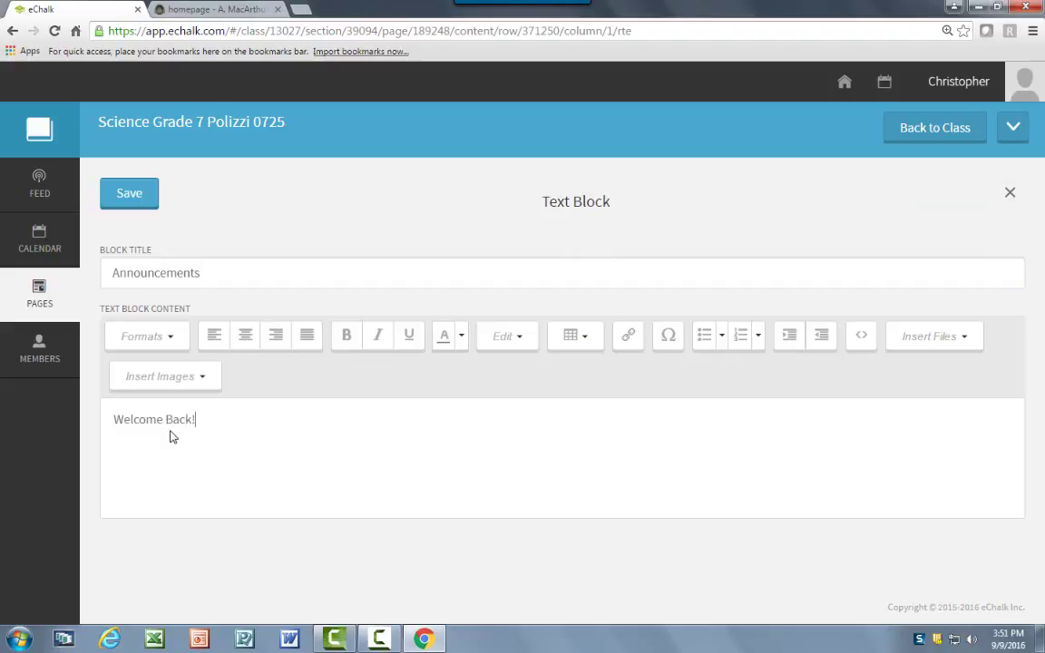
{"action": "left_click", "coordinate": [129, 193]}
{"action": "scroll", "coordinate": [292, 586], "scroll_direction": "down", "scroll_amount": 1}
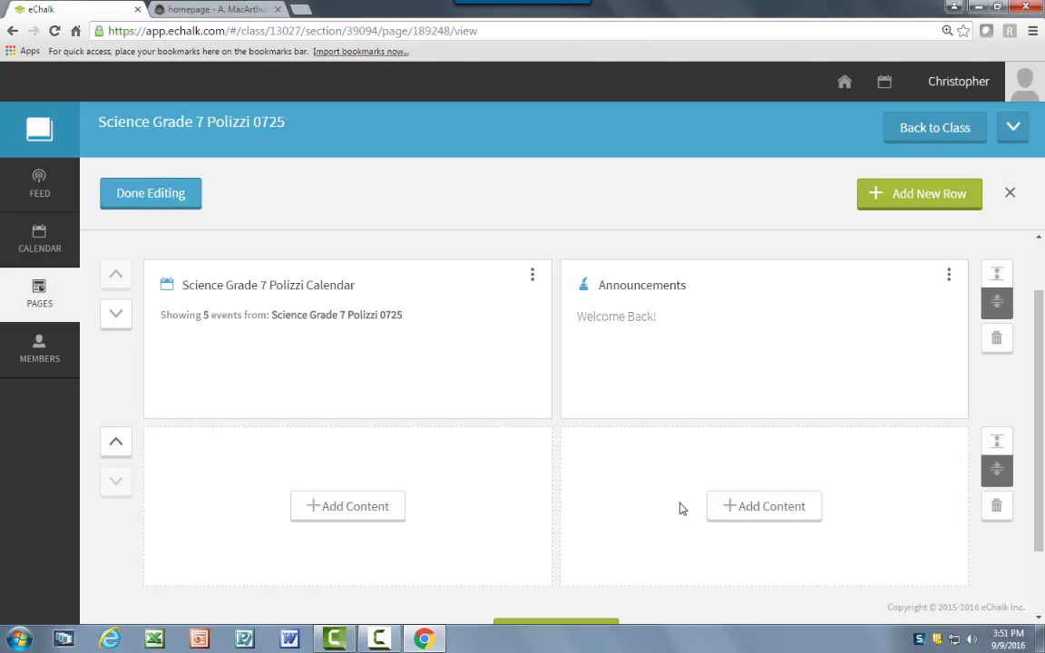
Start a bottom-left text block with the title 'Resources Unit 1'.
{"action": "left_click", "coordinate": [316, 508]}
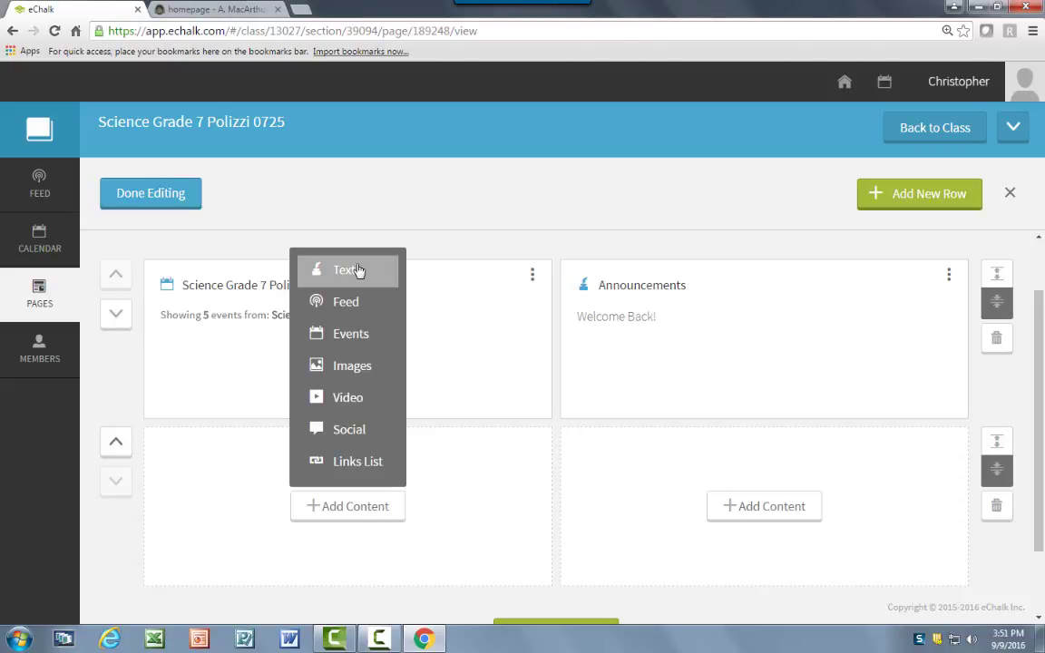
{"action": "left_click", "coordinate": [359, 269]}
{"action": "type", "text": "Resources Unit 1"}
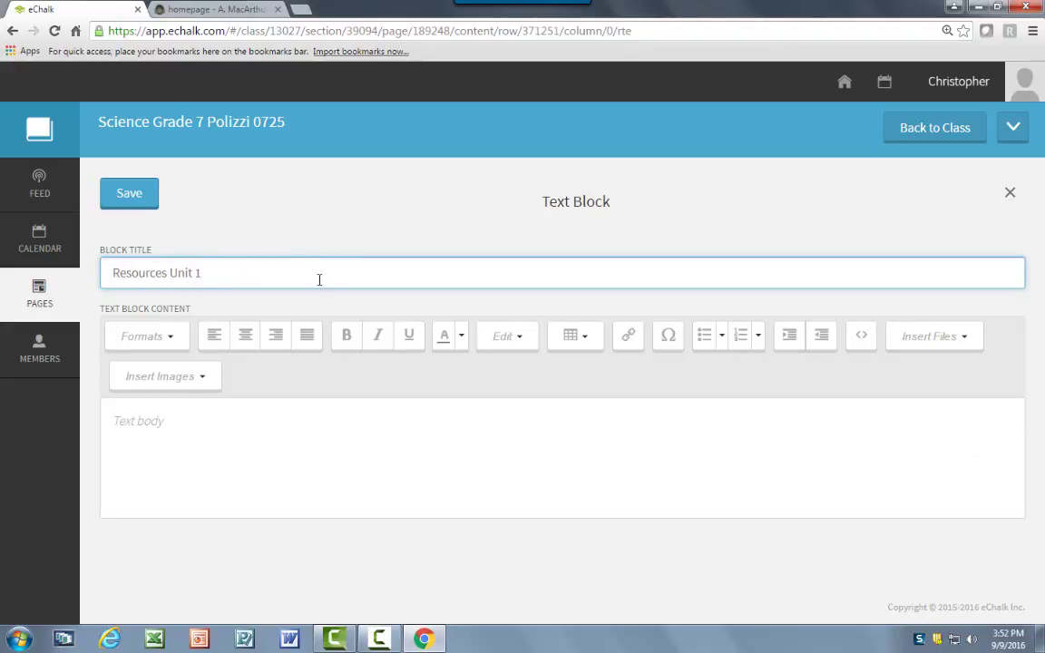
Save 'Resources Unit 1', then add and save a bottom-right 'Resources Unit 2' text block.
{"action": "left_click", "coordinate": [110, 203]}
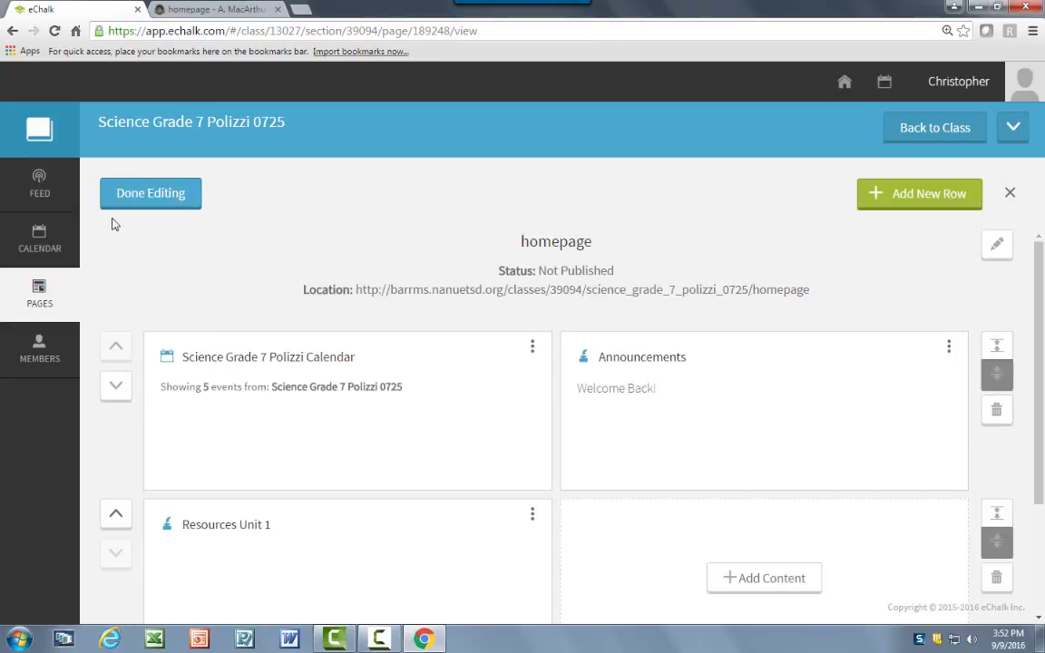
{"action": "left_click", "coordinate": [802, 577]}
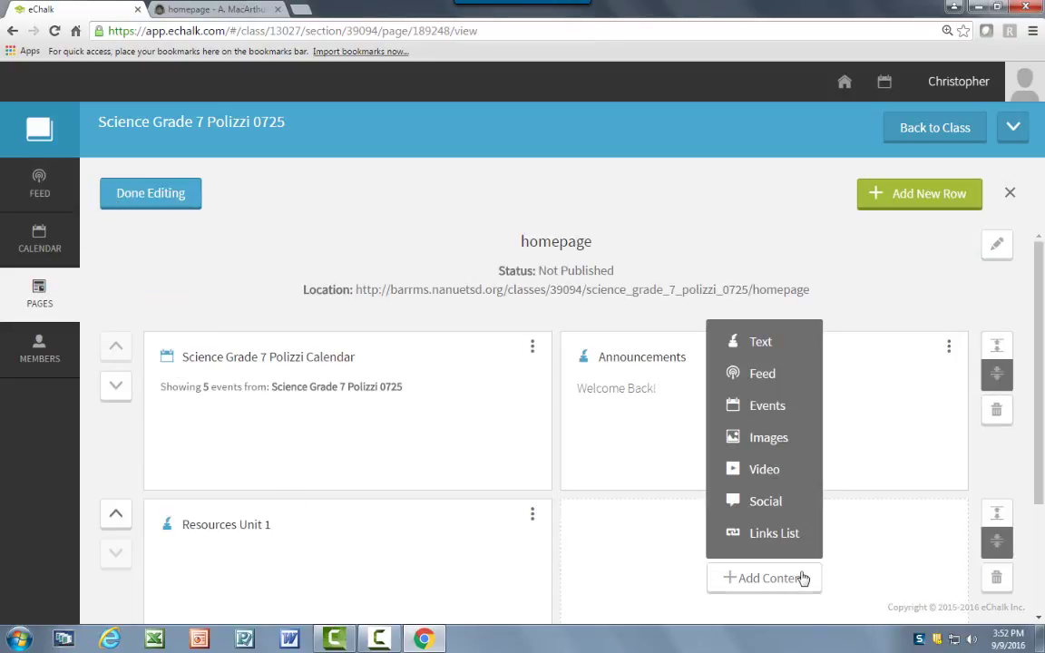
{"action": "left_click", "coordinate": [784, 353]}
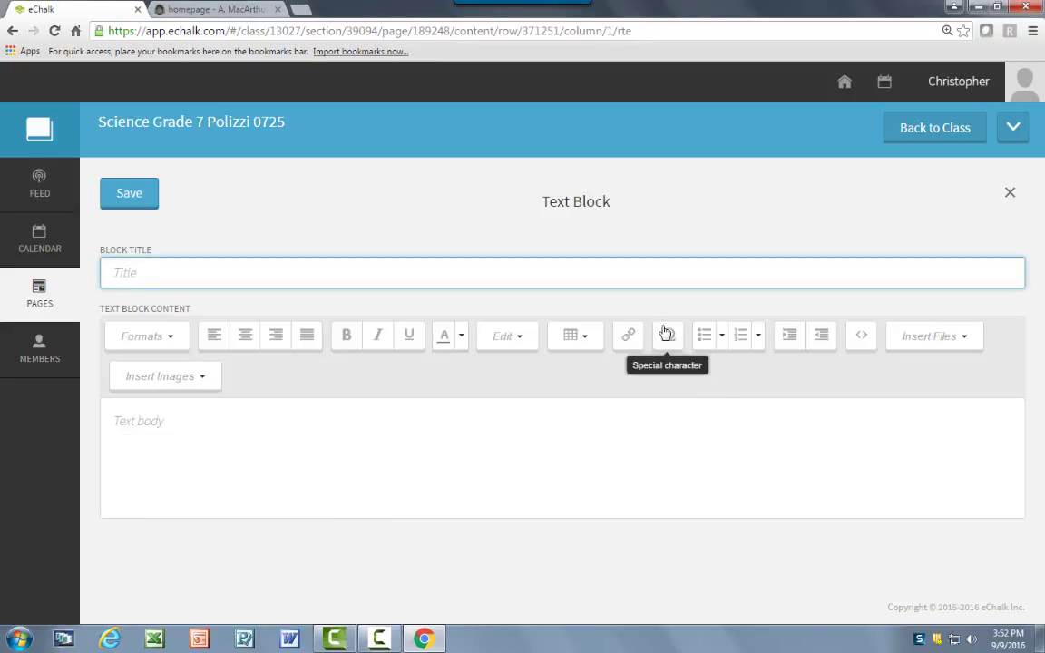
{"action": "type", "text": "Resources Unit 2"}
{"action": "left_click", "coordinate": [124, 188]}
{"action": "scroll", "coordinate": [294, 413], "scroll_direction": "down", "scroll_amount": 3}
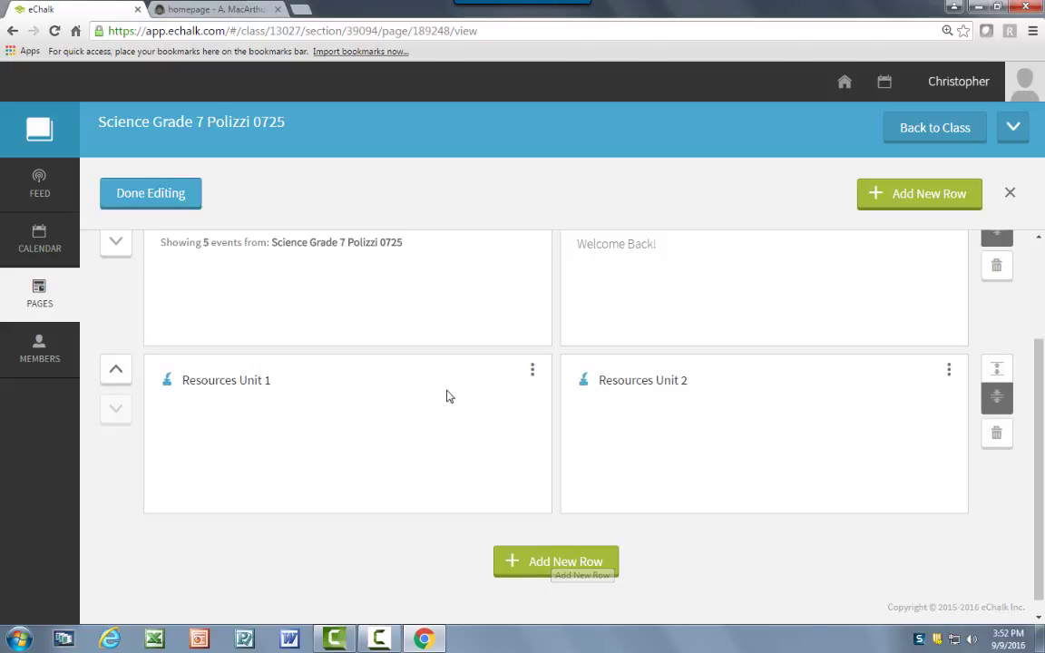
{"action": "scroll", "coordinate": [407, 477], "scroll_direction": "up", "scroll_amount": 3}
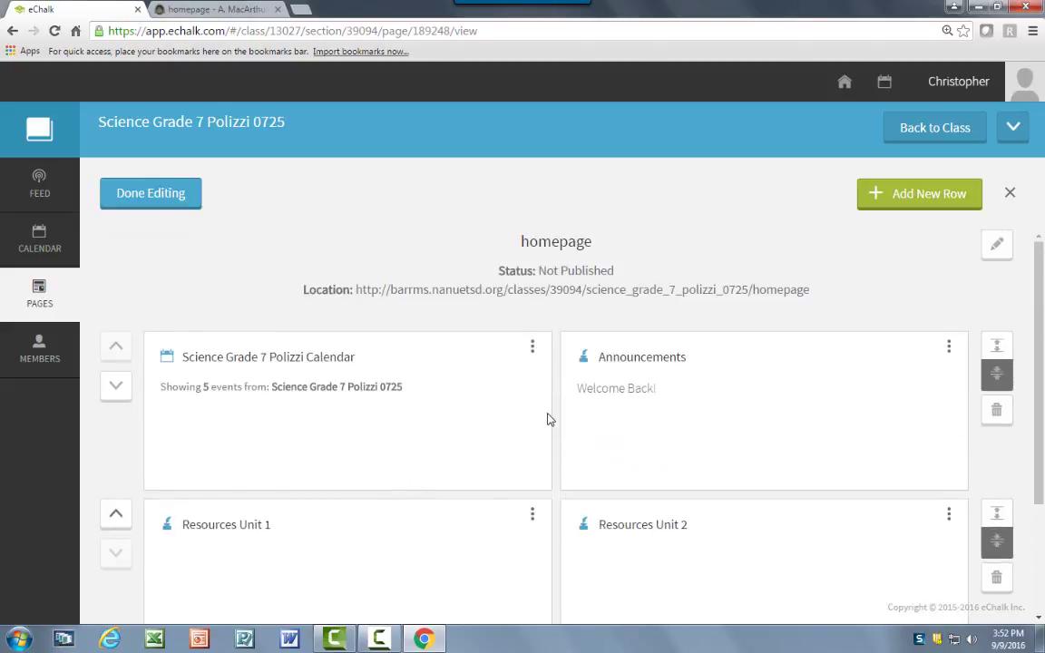
{"action": "scroll", "coordinate": [589, 567], "scroll_direction": "down", "scroll_amount": 1}
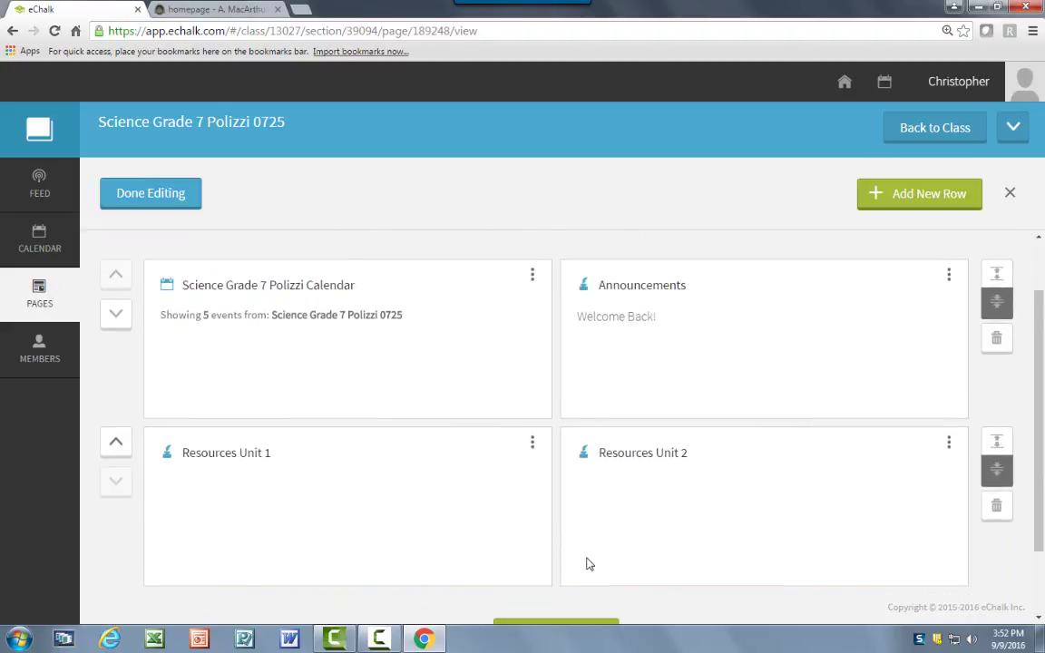
Publish the homepage and view its live public page in a new tab.
{"action": "left_click", "coordinate": [168, 205]}
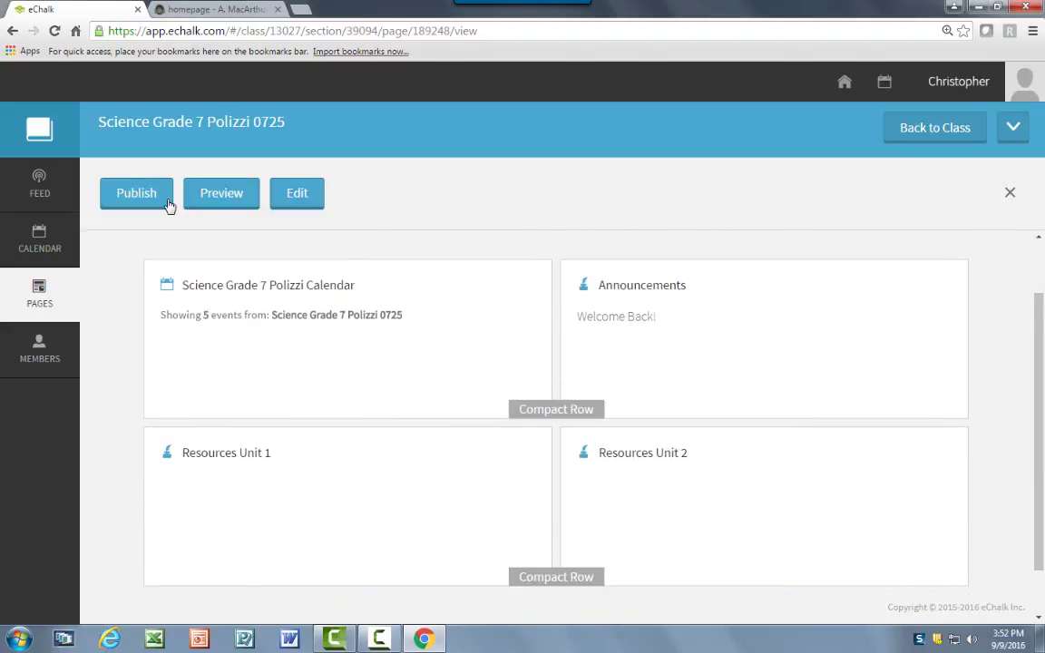
{"action": "left_click", "coordinate": [136, 193]}
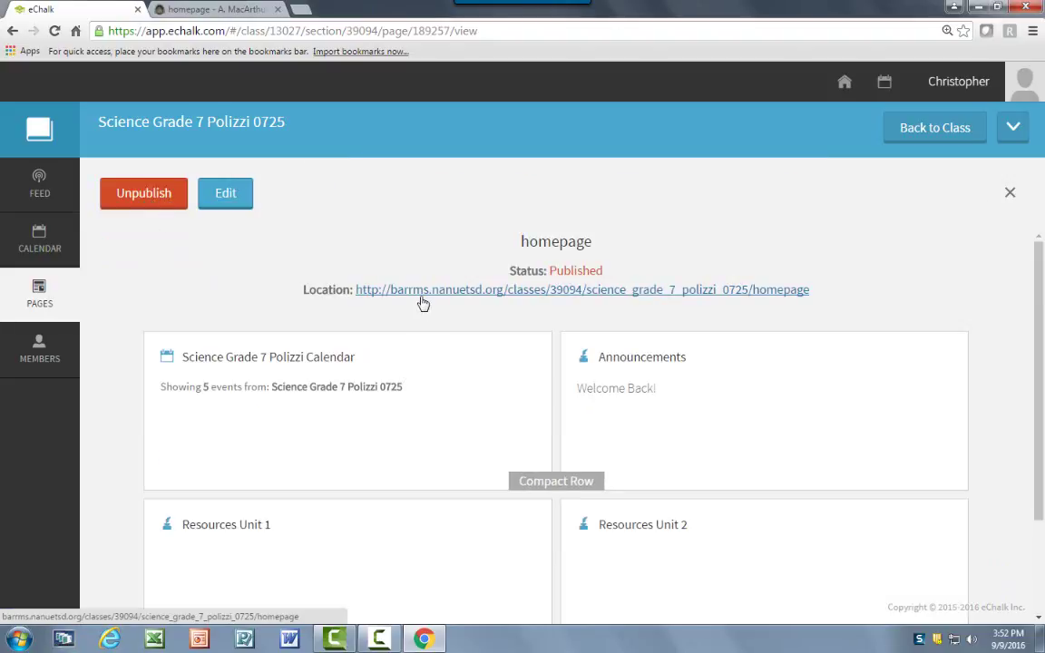
{"action": "left_click", "coordinate": [422, 291]}
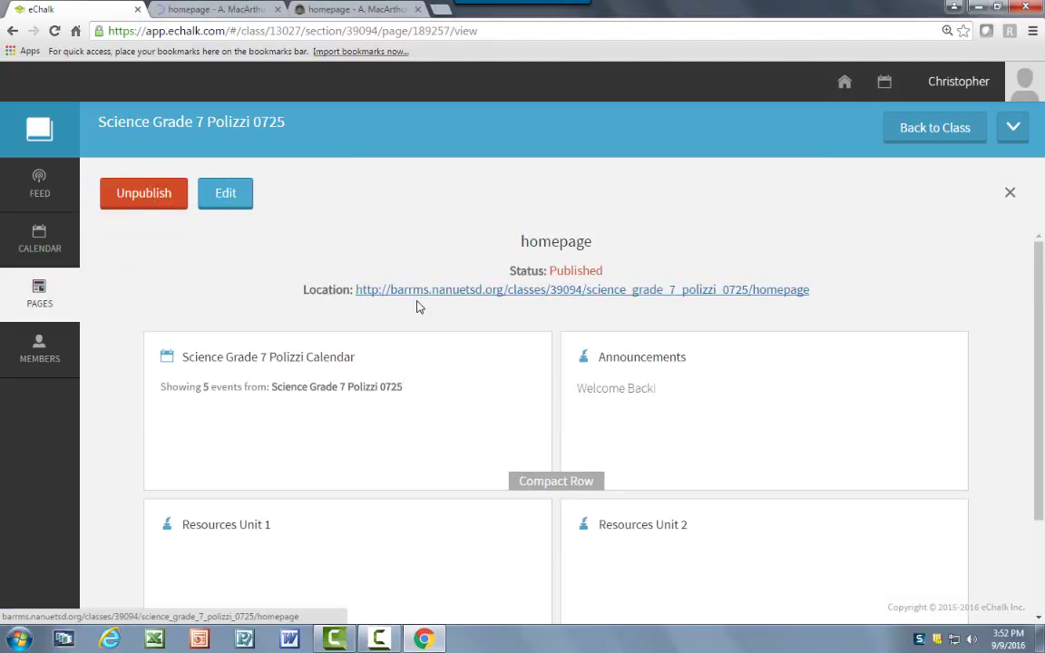
{"action": "left_click", "coordinate": [216, 8]}
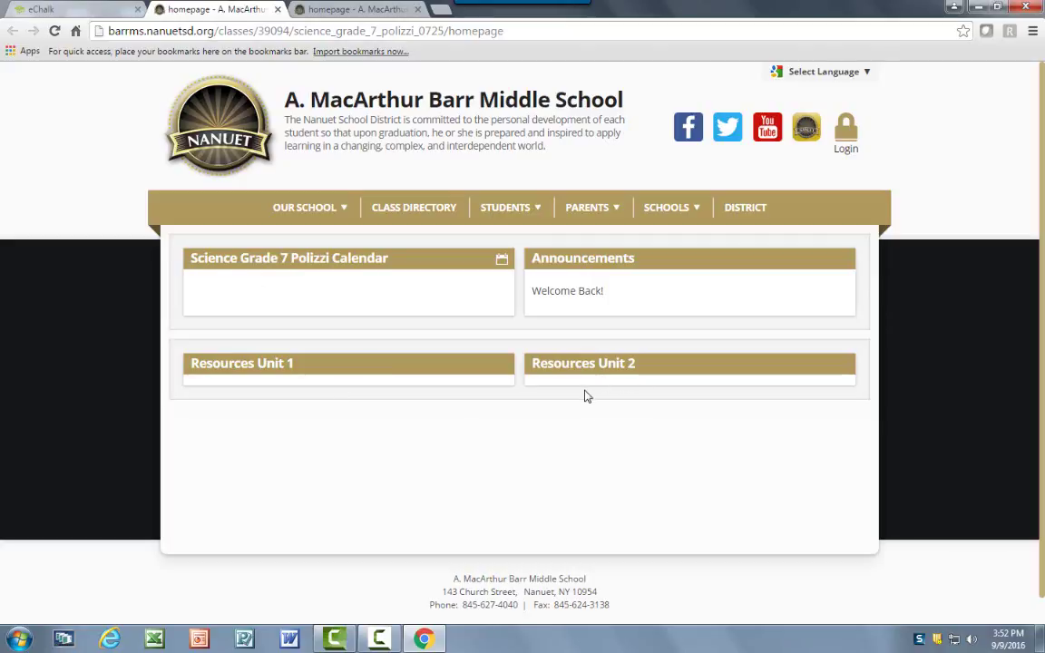
Look over the S.S. 8 Perry page, the Class Directory and the 0725 homepage.
{"action": "left_click", "coordinate": [322, 11]}
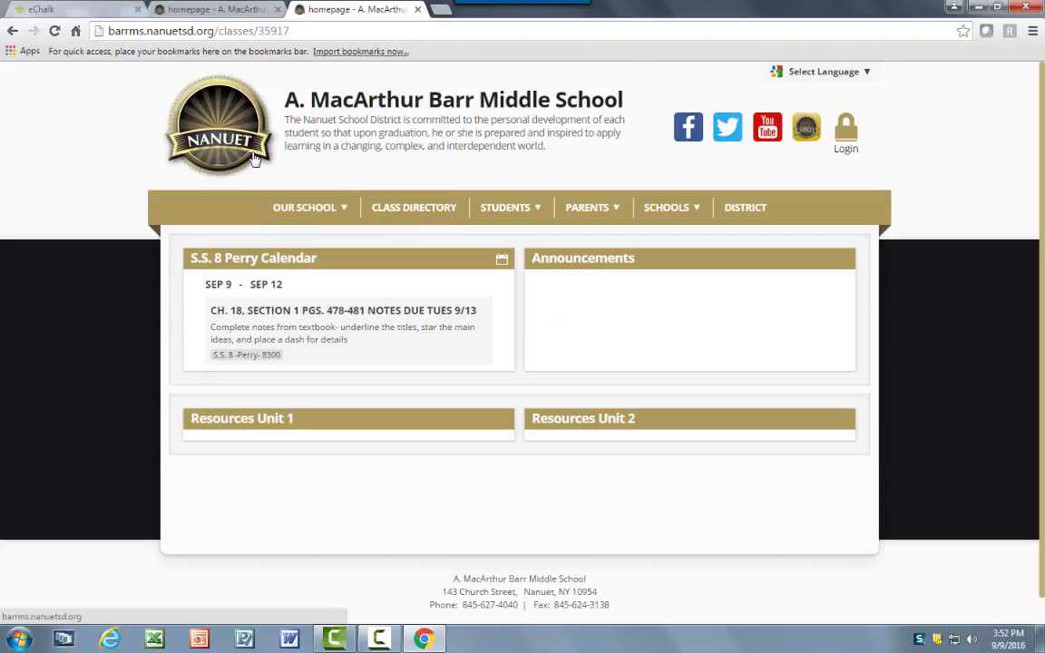
{"action": "mouse_move", "coordinate": [305, 207]}
{"action": "left_click", "coordinate": [441, 210]}
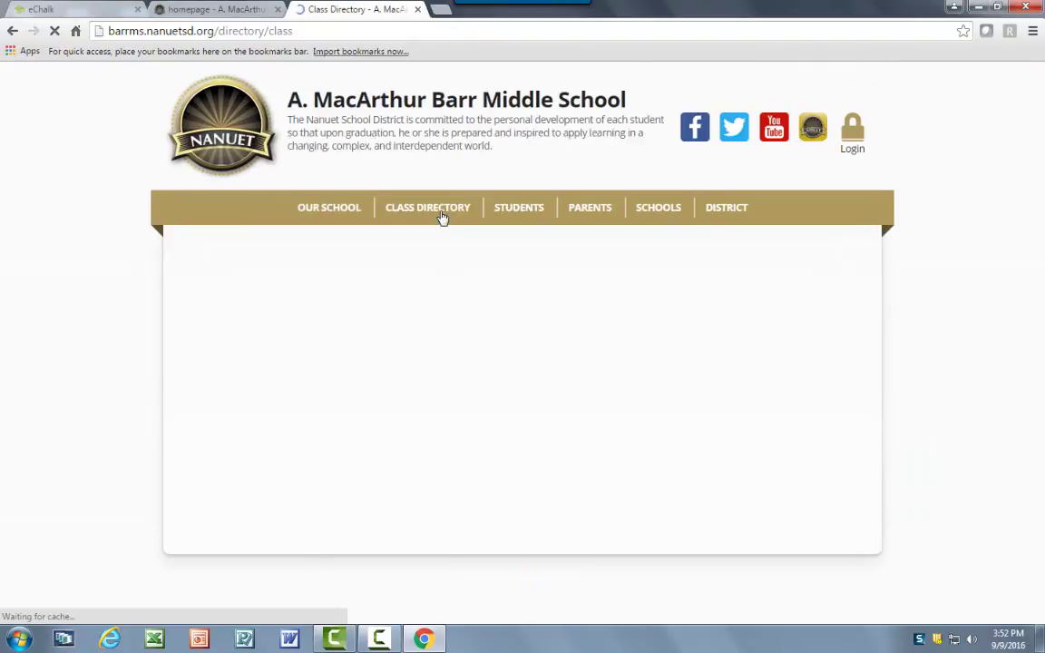
{"action": "scroll", "coordinate": [421, 320], "scroll_direction": "down", "scroll_amount": 3}
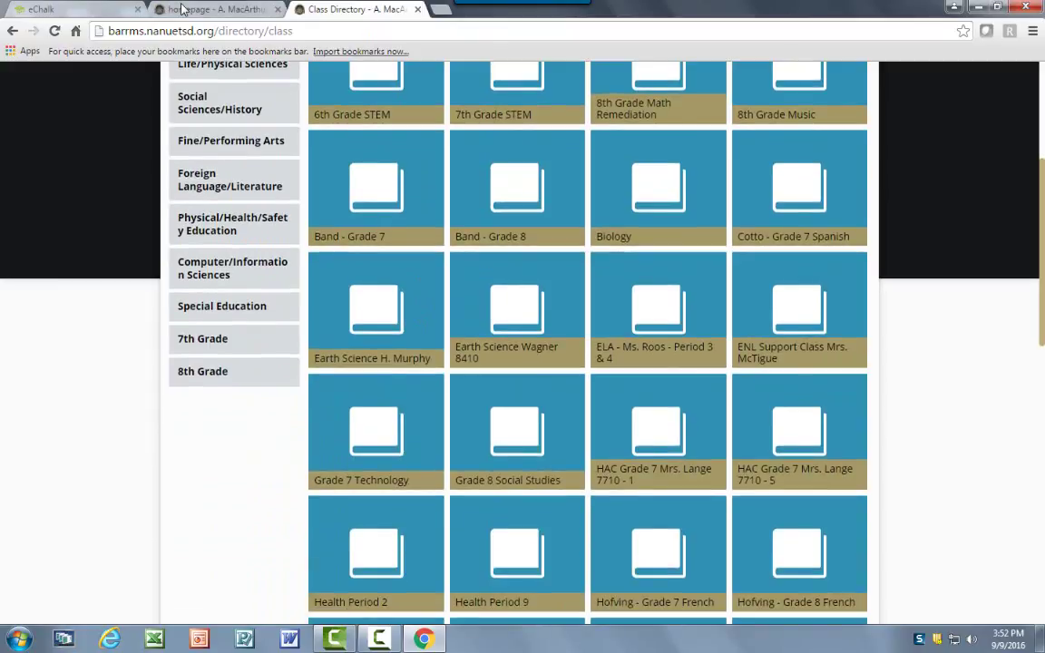
{"action": "left_click", "coordinate": [182, 9]}
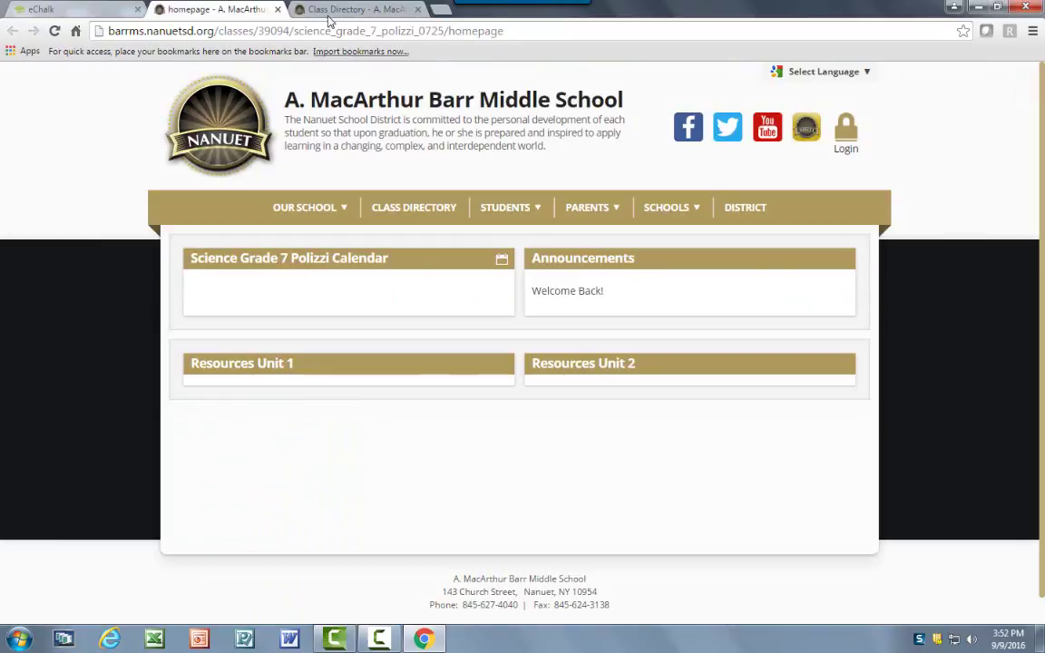
Open the Science Grade 7 class without 0725 and compare it with the 0725 homepage.
{"action": "left_click", "coordinate": [302, 17]}
{"action": "scroll", "coordinate": [471, 438], "scroll_direction": "down", "scroll_amount": 7}
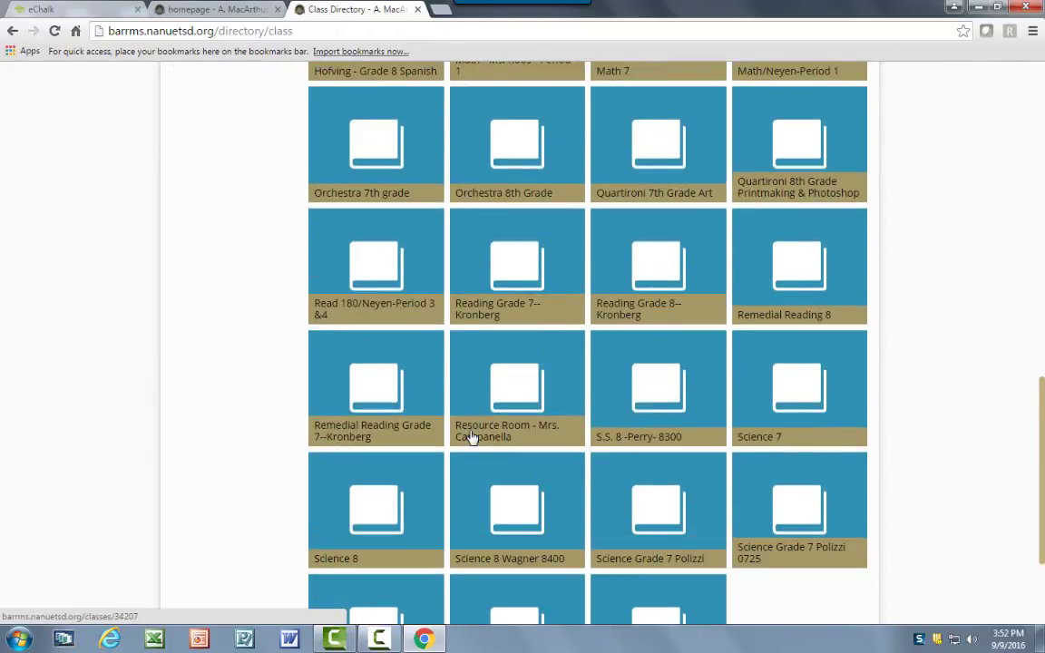
{"action": "scroll", "coordinate": [473, 437], "scroll_direction": "down", "scroll_amount": 1}
{"action": "scroll", "coordinate": [448, 461], "scroll_direction": "down", "scroll_amount": 1}
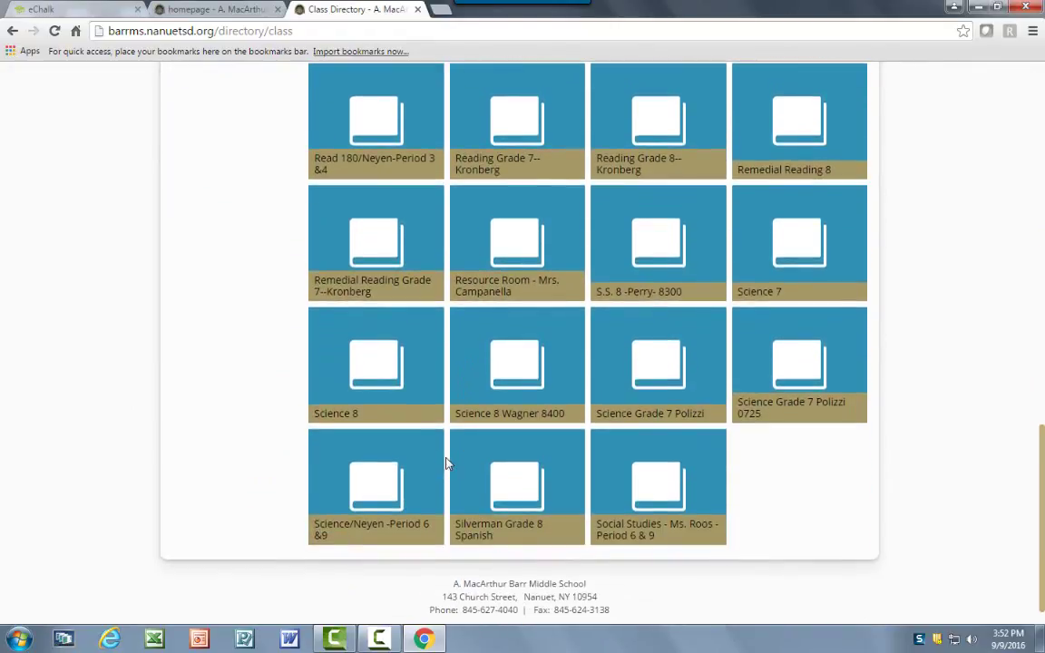
{"action": "left_click", "coordinate": [657, 385]}
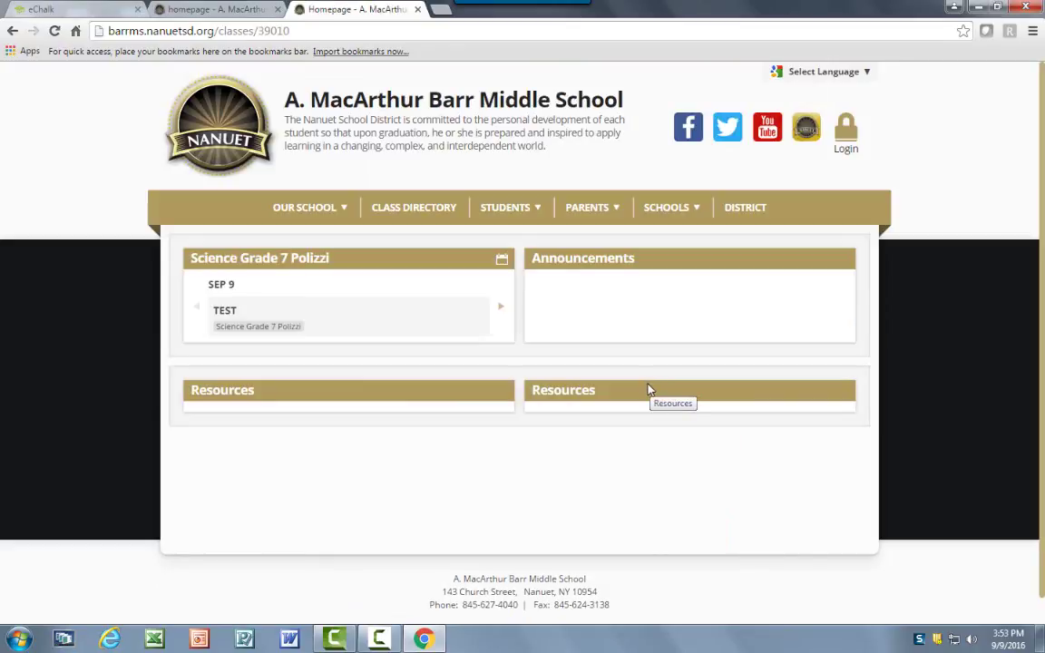
{"action": "left_click", "coordinate": [229, 9]}
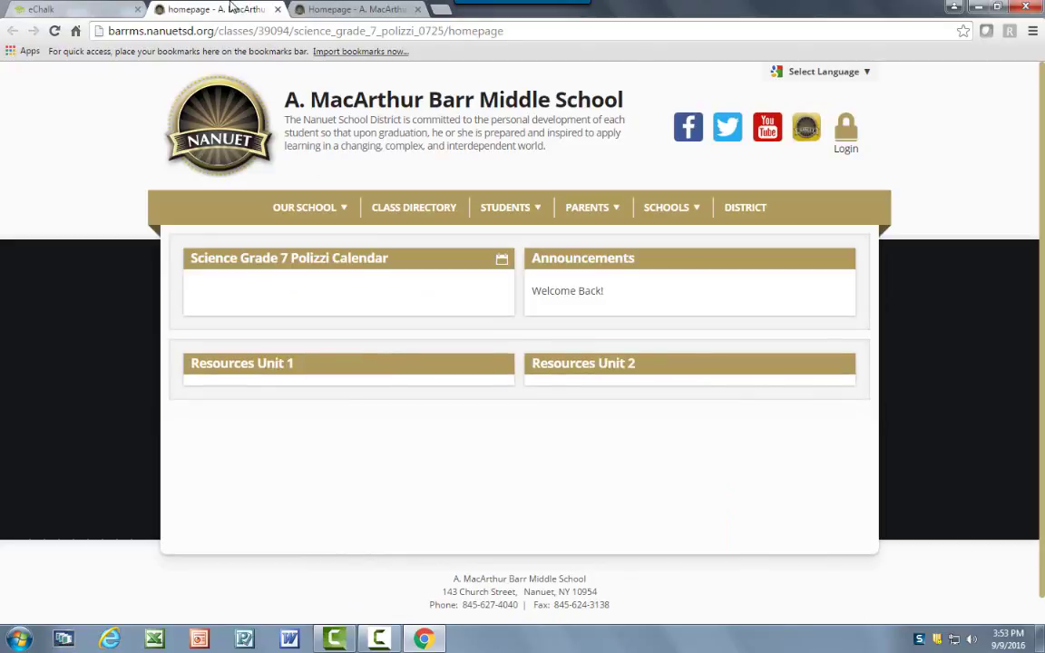
{"action": "left_click", "coordinate": [325, 9]}
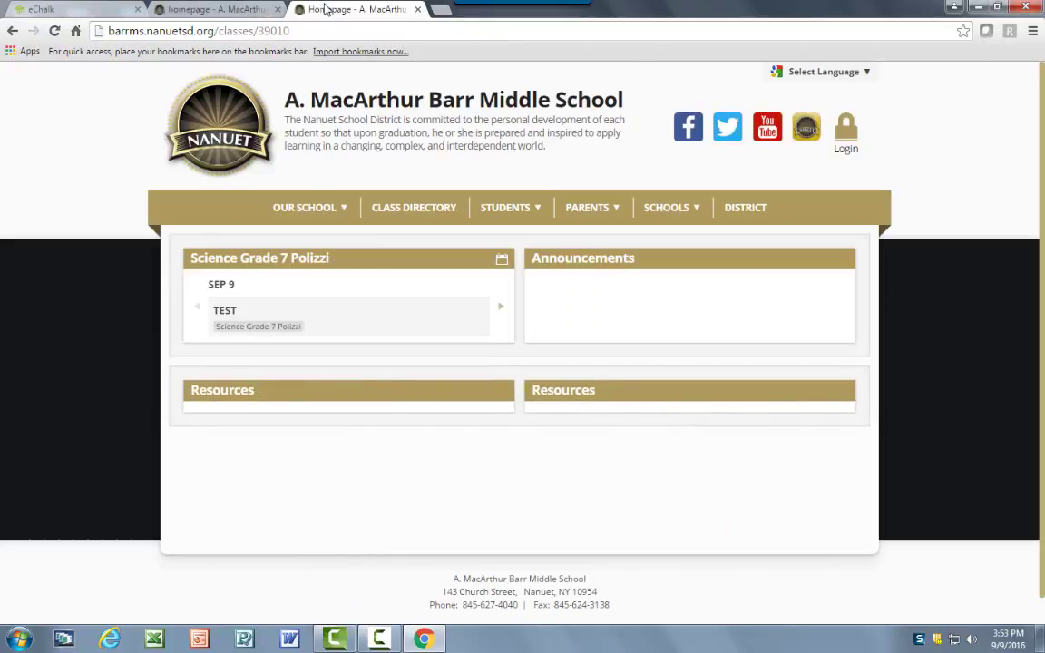
{"action": "left_click", "coordinate": [241, 9]}
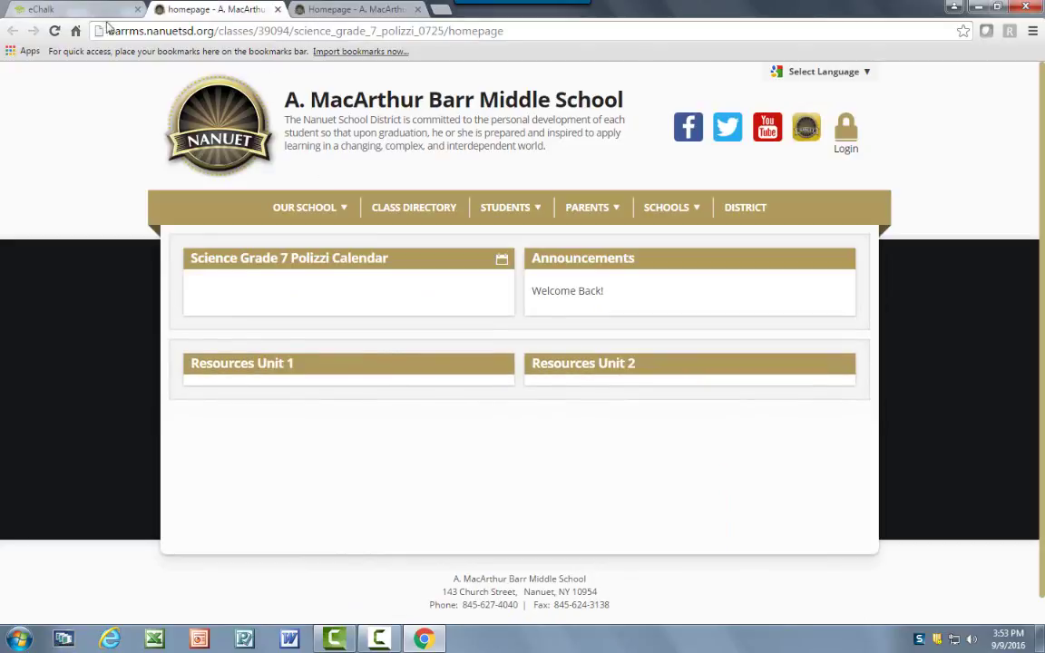
{"action": "left_click", "coordinate": [79, 7]}
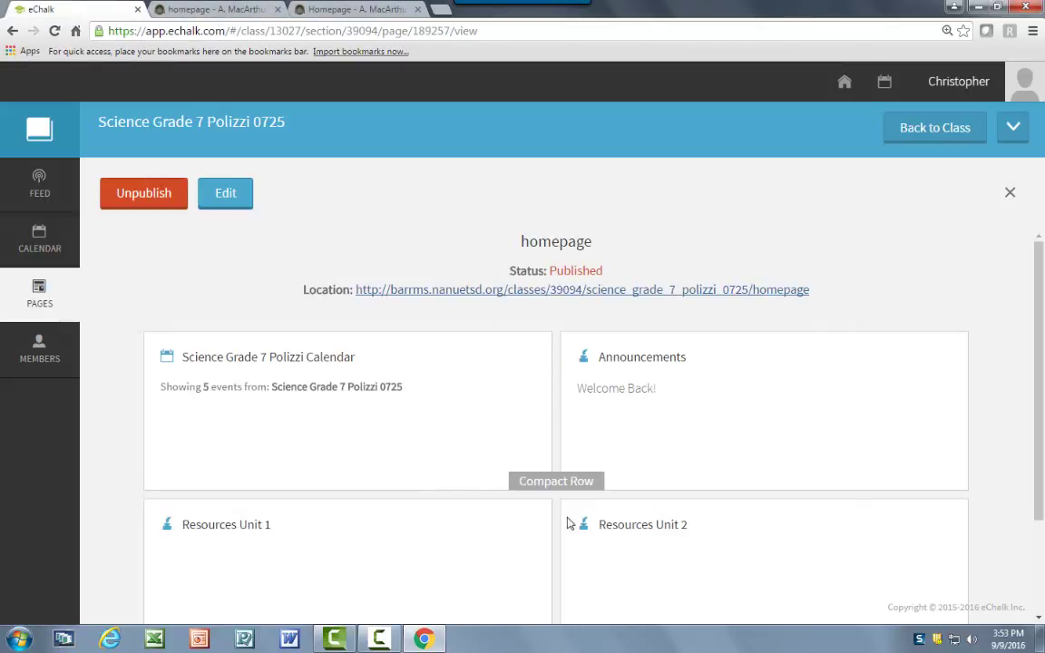
Show the class's pages list: Calendar, the published homepage, and Profile.
{"action": "scroll", "coordinate": [415, 505], "scroll_direction": "down", "scroll_amount": 3}
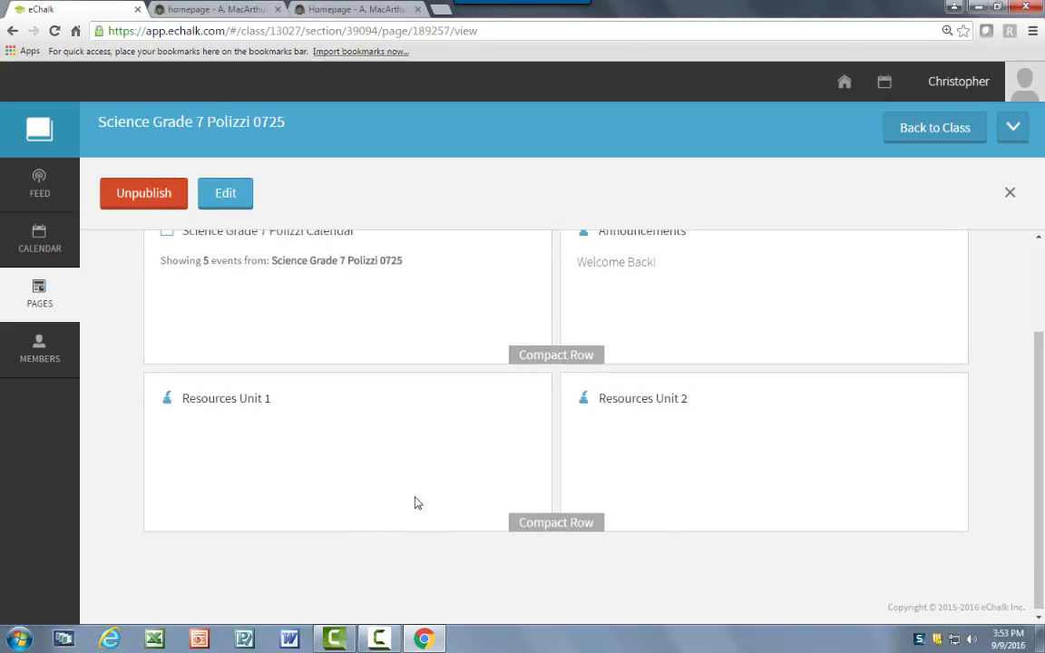
{"action": "scroll", "coordinate": [415, 502], "scroll_direction": "up", "scroll_amount": 3}
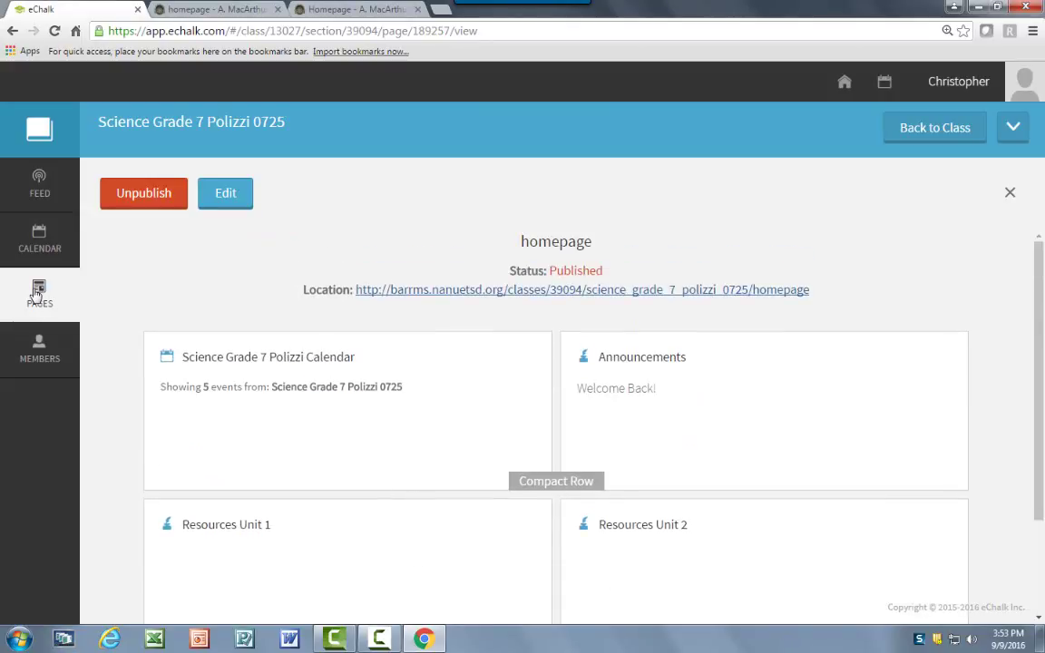
{"action": "left_click", "coordinate": [36, 292]}
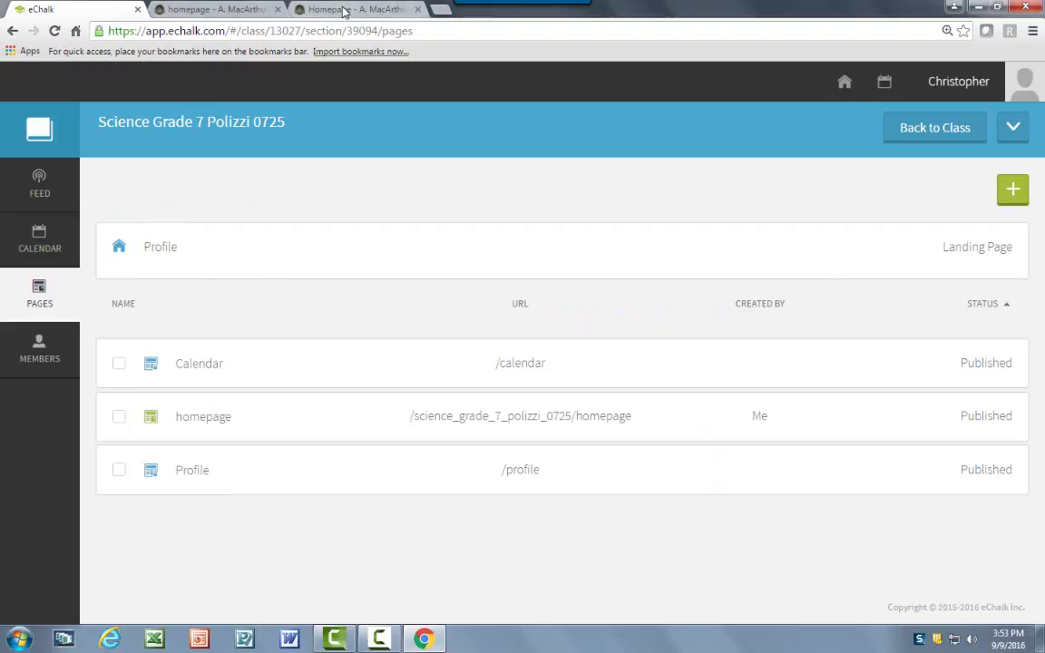
{"action": "left_click", "coordinate": [308, 11]}
Open the Science Grade 7 0725 class from the Class Directory, landing on its Class Profile.
{"action": "left_click", "coordinate": [414, 208]}
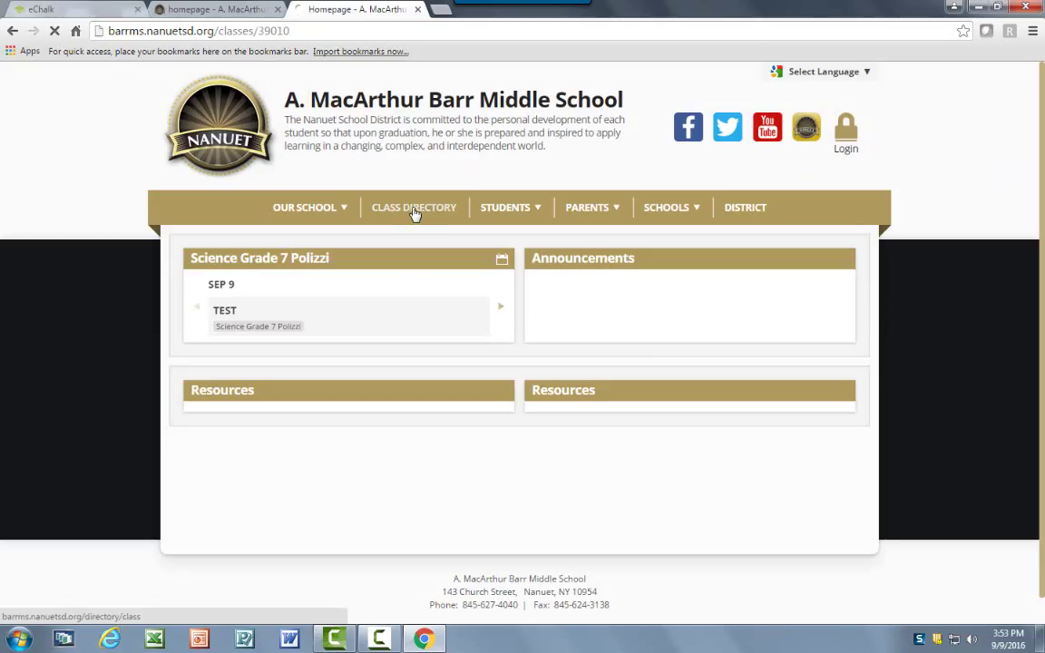
{"action": "scroll", "coordinate": [449, 381], "scroll_direction": "down", "scroll_amount": 7}
{"action": "scroll", "coordinate": [456, 400], "scroll_direction": "down", "scroll_amount": 5}
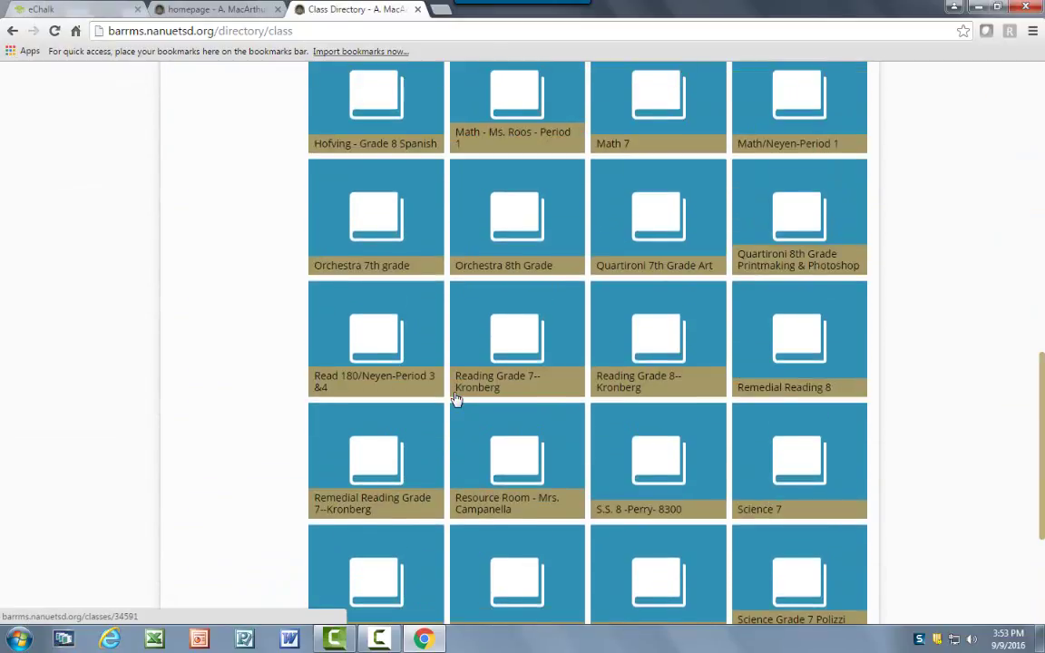
{"action": "scroll", "coordinate": [456, 400], "scroll_direction": "down", "scroll_amount": 1}
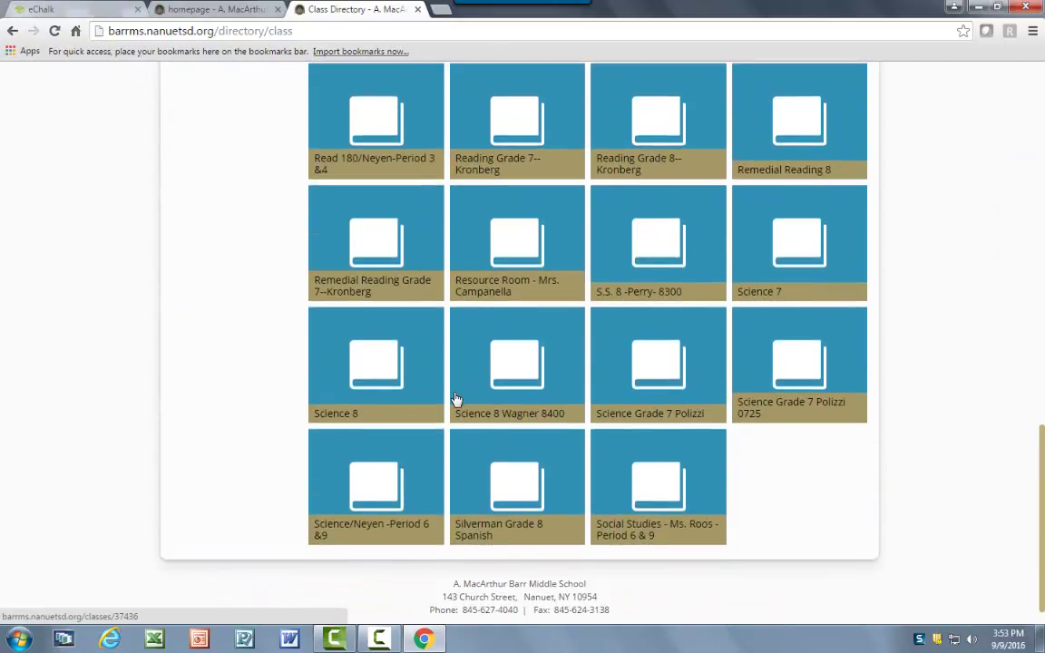
{"action": "scroll", "coordinate": [456, 400], "scroll_direction": "up", "scroll_amount": 1}
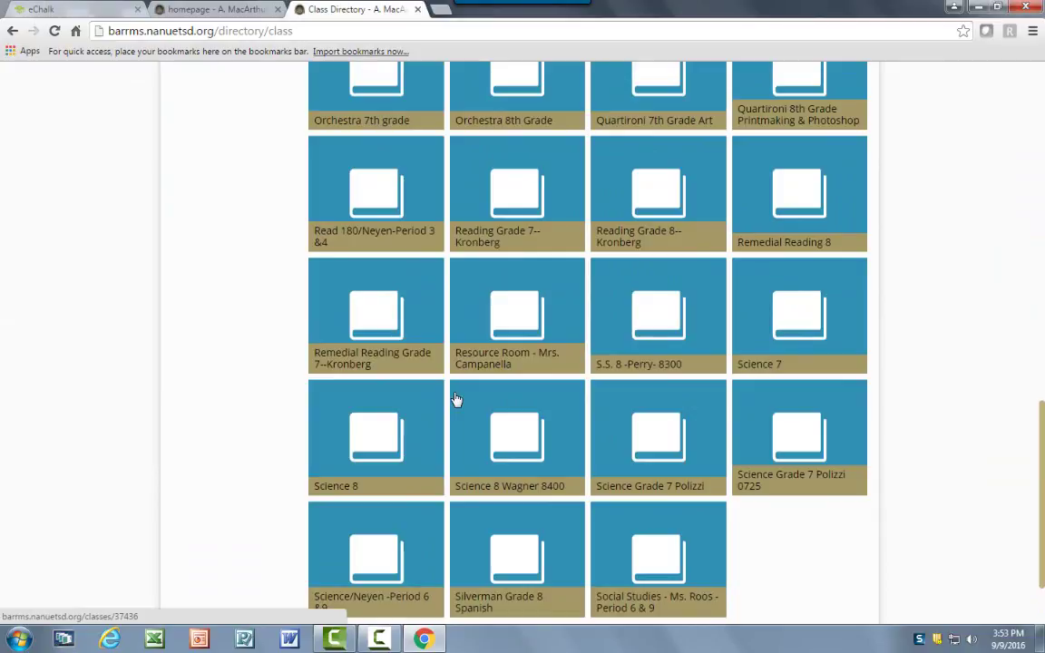
{"action": "scroll", "coordinate": [456, 400], "scroll_direction": "down", "scroll_amount": 1}
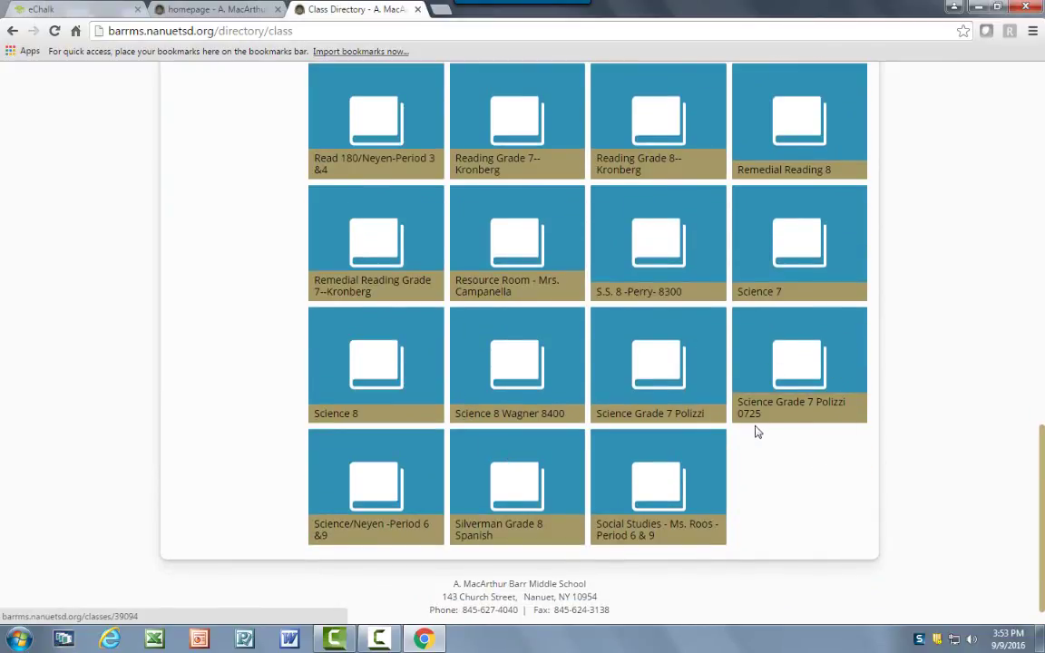
{"action": "left_click", "coordinate": [805, 370]}
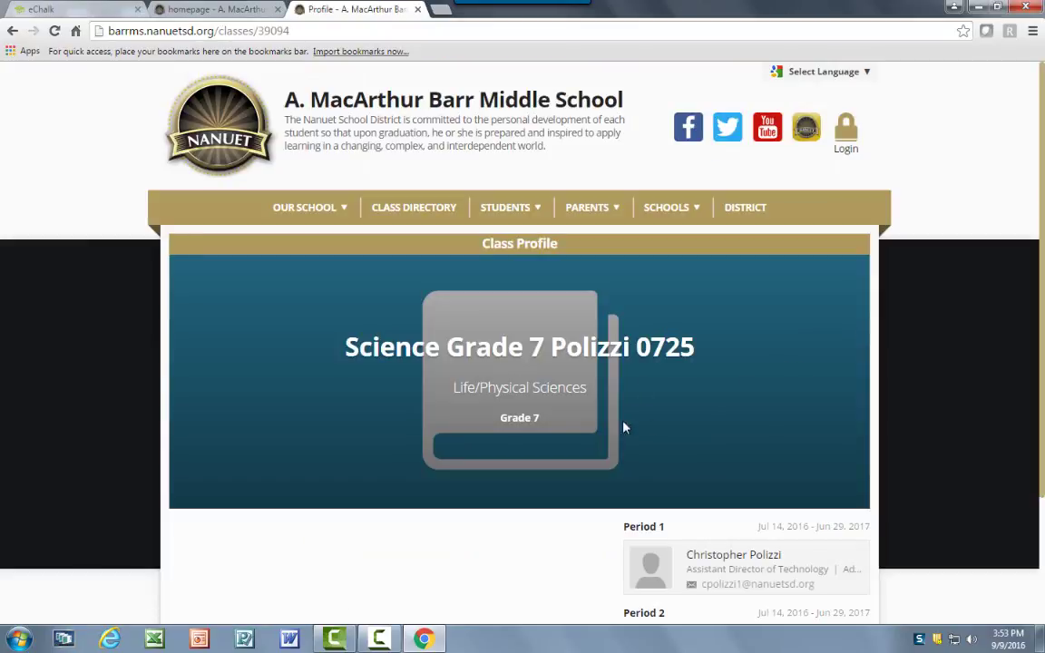
Close the extra homepage tab and go back to the eChalk pages list.
{"action": "scroll", "coordinate": [680, 323], "scroll_direction": "down", "scroll_amount": 1}
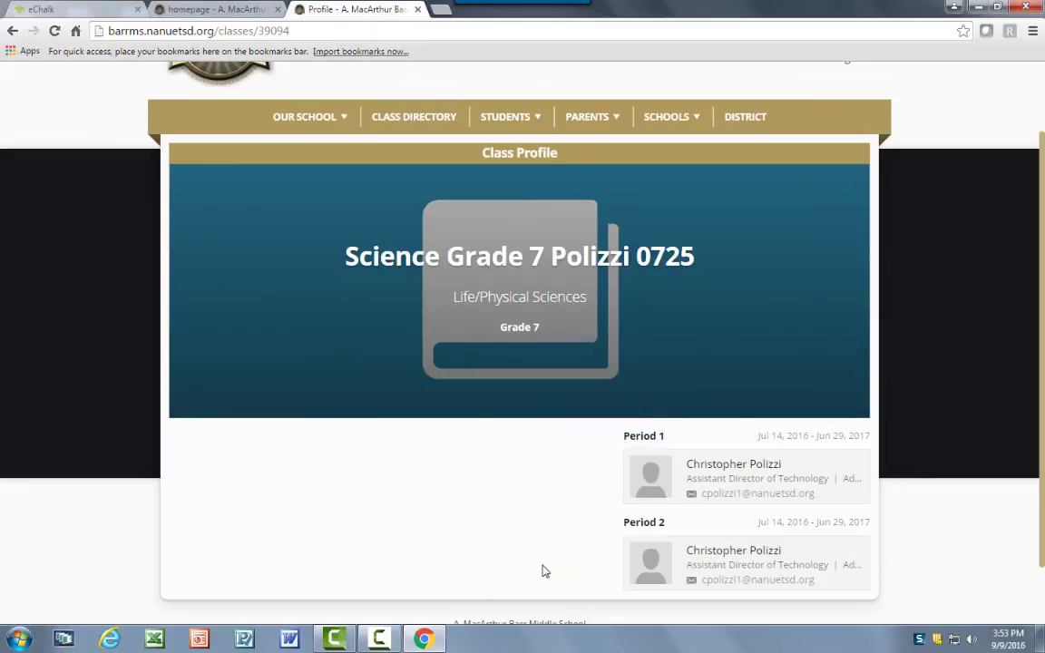
{"action": "left_click", "coordinate": [279, 11]}
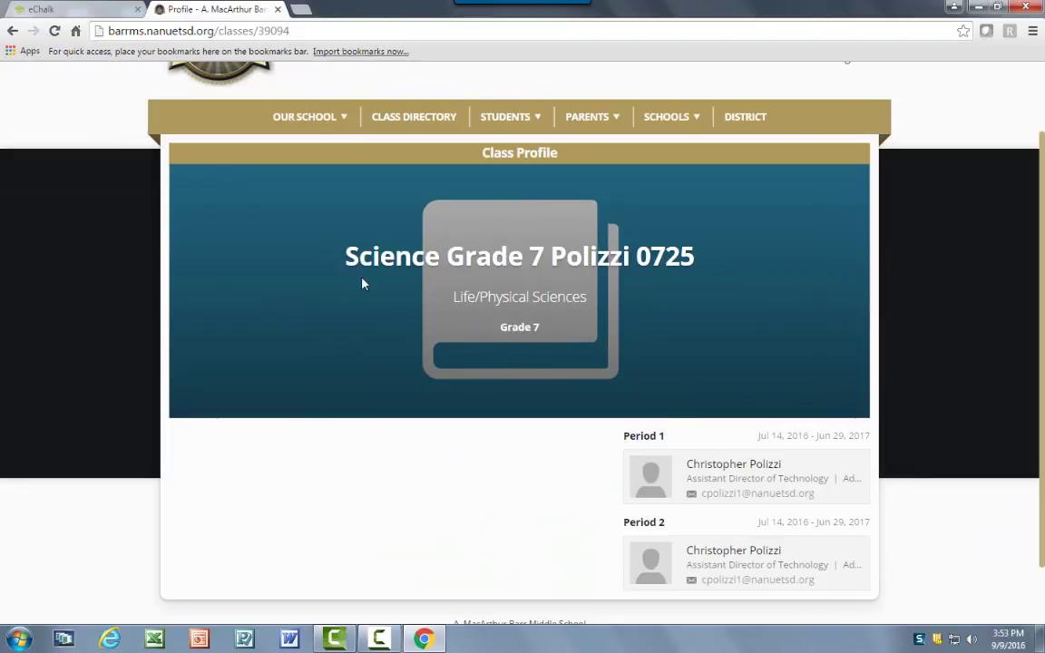
{"action": "left_click", "coordinate": [93, 9]}
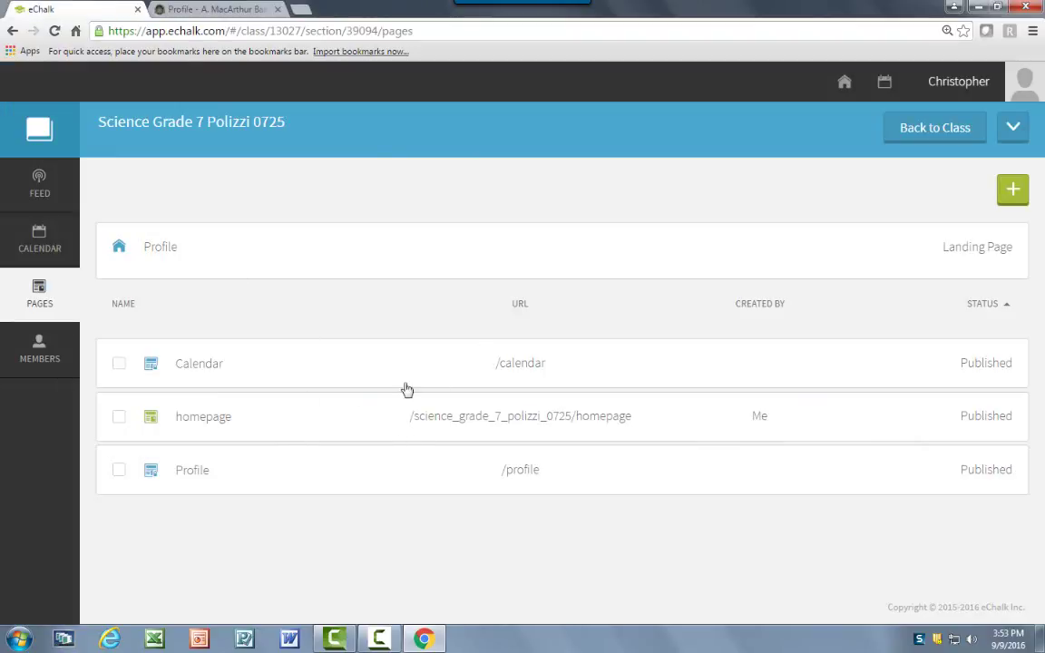
Make the homepage page the Science class landing page instead of Profile, then return to the public site.
{"action": "left_click", "coordinate": [117, 418]}
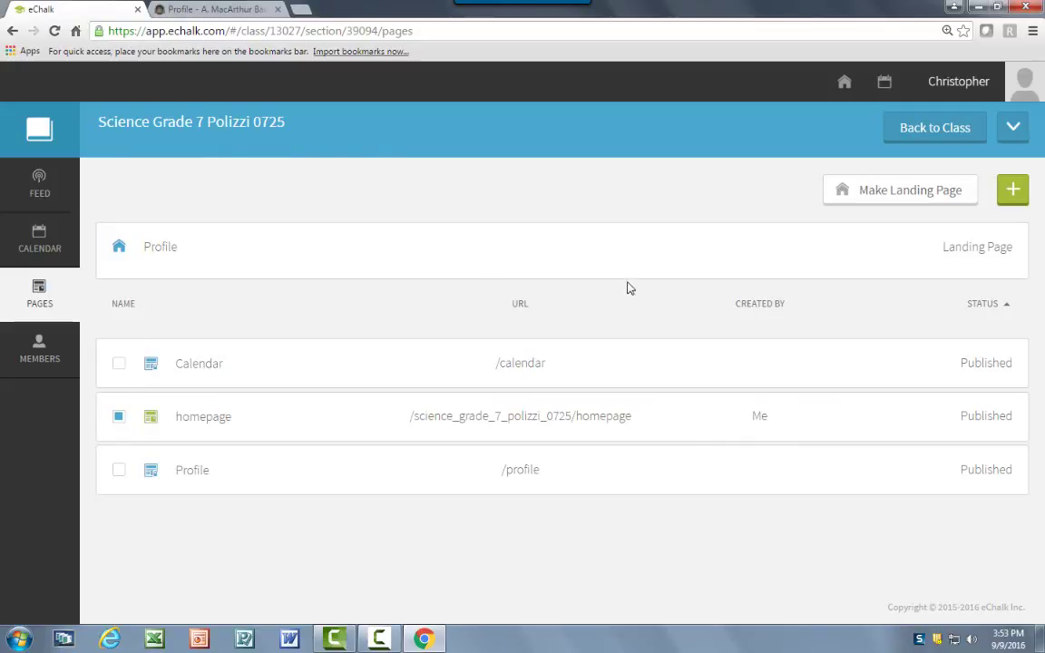
{"action": "left_click", "coordinate": [833, 197]}
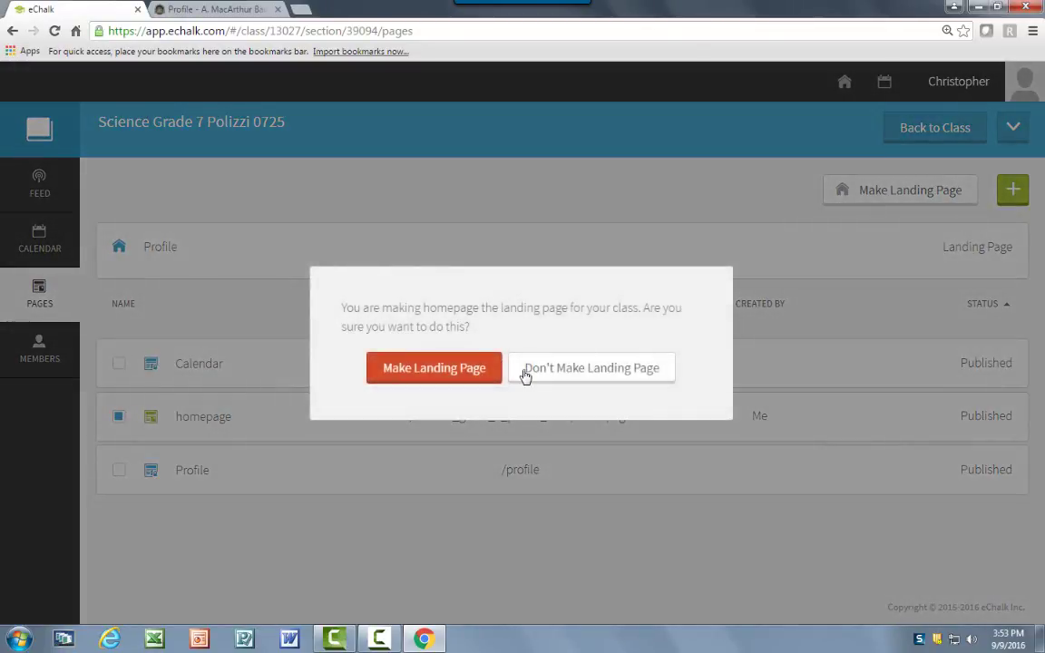
{"action": "left_click", "coordinate": [495, 372]}
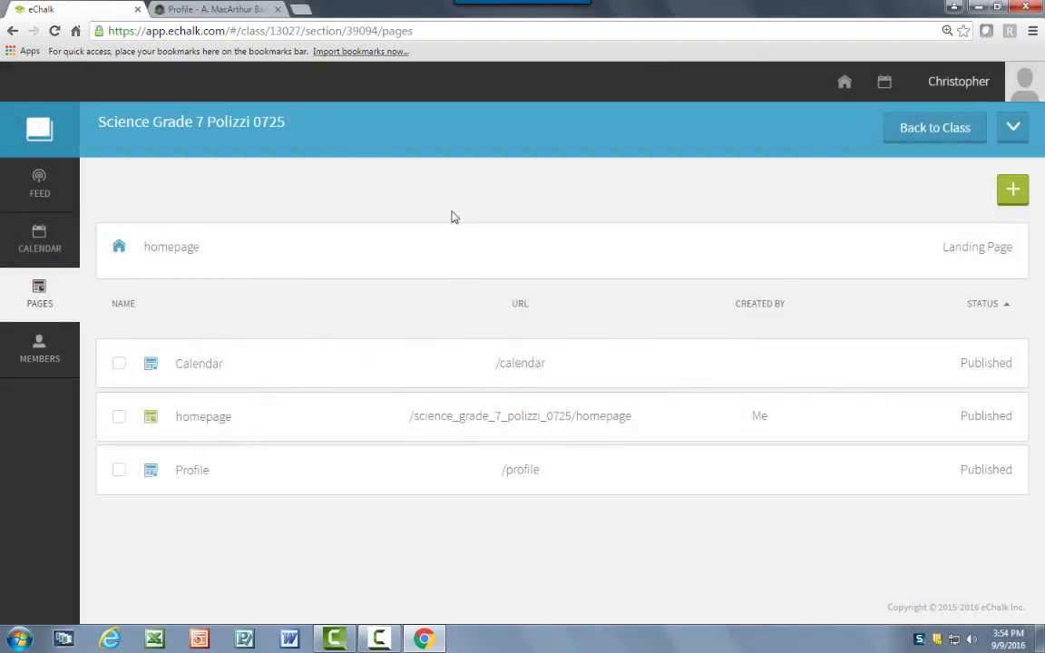
{"action": "left_click", "coordinate": [179, 8]}
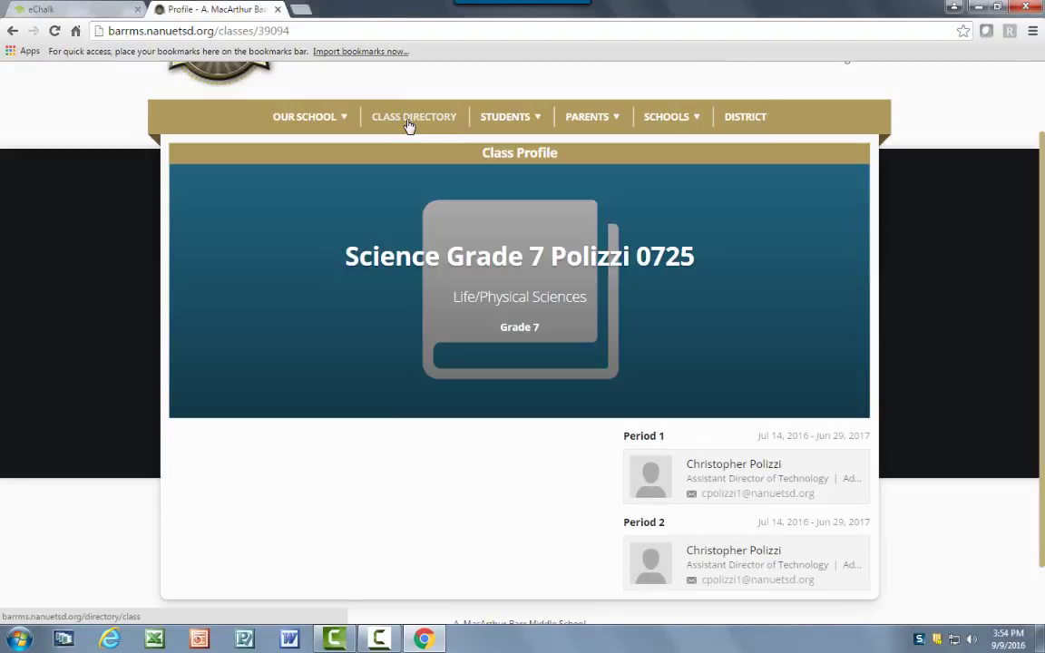
Open the Science Grade 7 0725 class from the Class Directory to view its new homepage.
{"action": "left_click", "coordinate": [406, 121]}
{"action": "scroll", "coordinate": [509, 361], "scroll_direction": "down", "scroll_amount": 6}
{"action": "scroll", "coordinate": [509, 360], "scroll_direction": "down", "scroll_amount": 5}
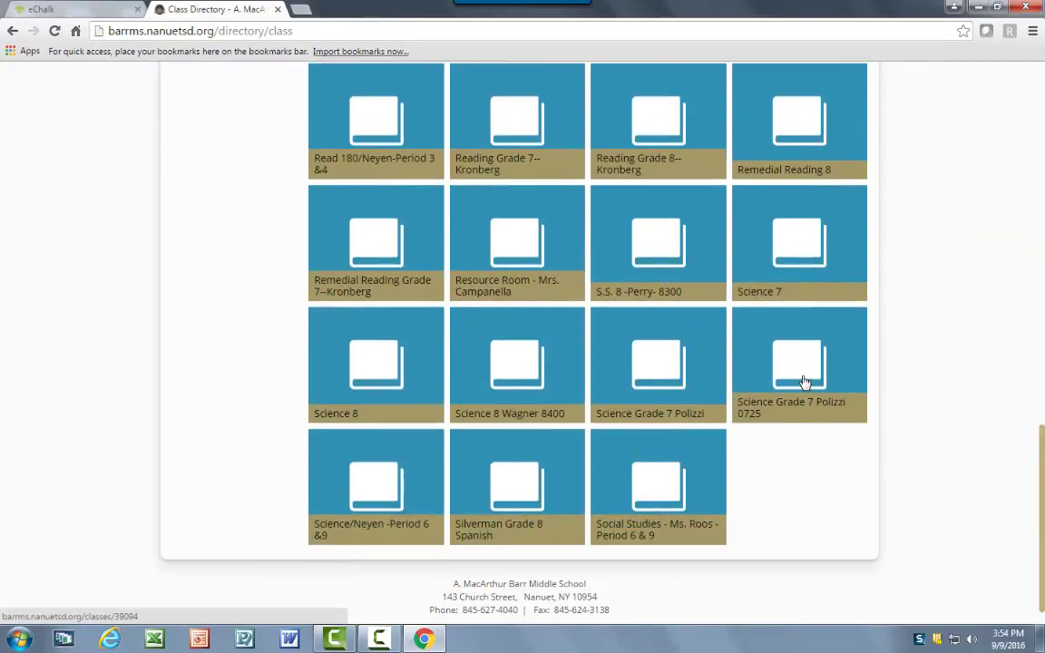
{"action": "left_click", "coordinate": [804, 382]}
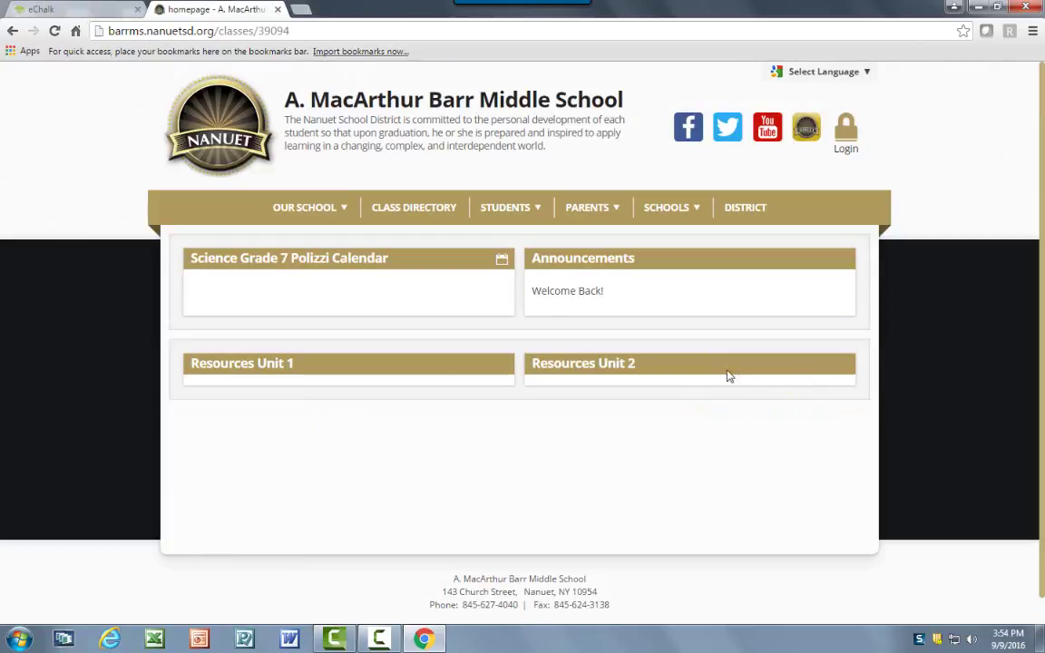